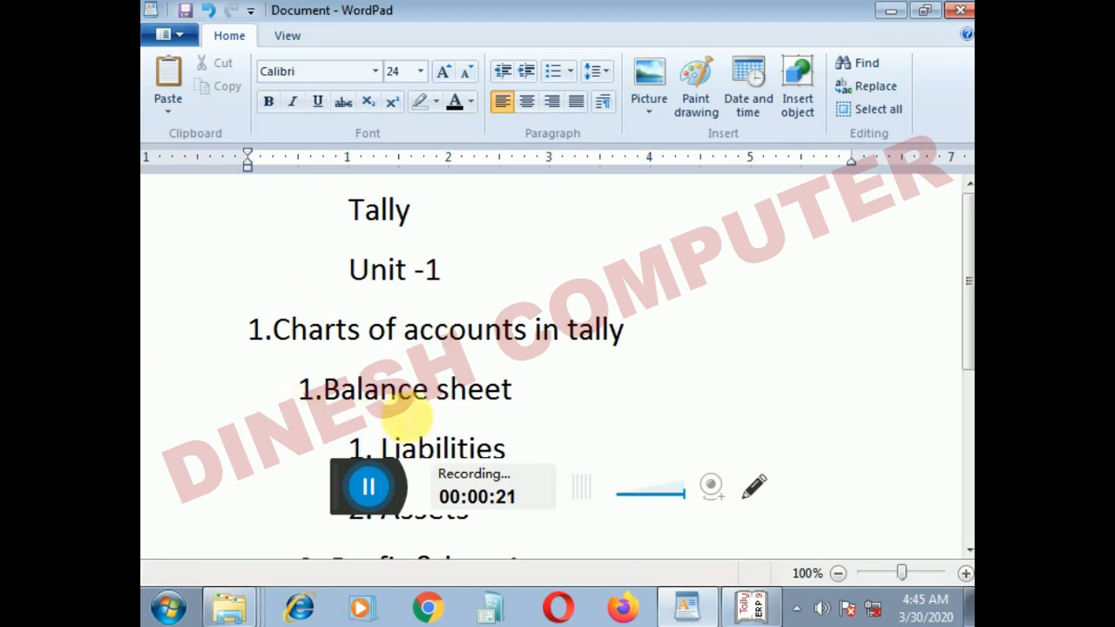
# Step: Highlight the Liabilities, Assets, Incomes and Expenses entries of the chart of accounts outline while reading through it
pyautogui.scroll(-4, 436, 422)
pyautogui.scroll(2, 410, 331)
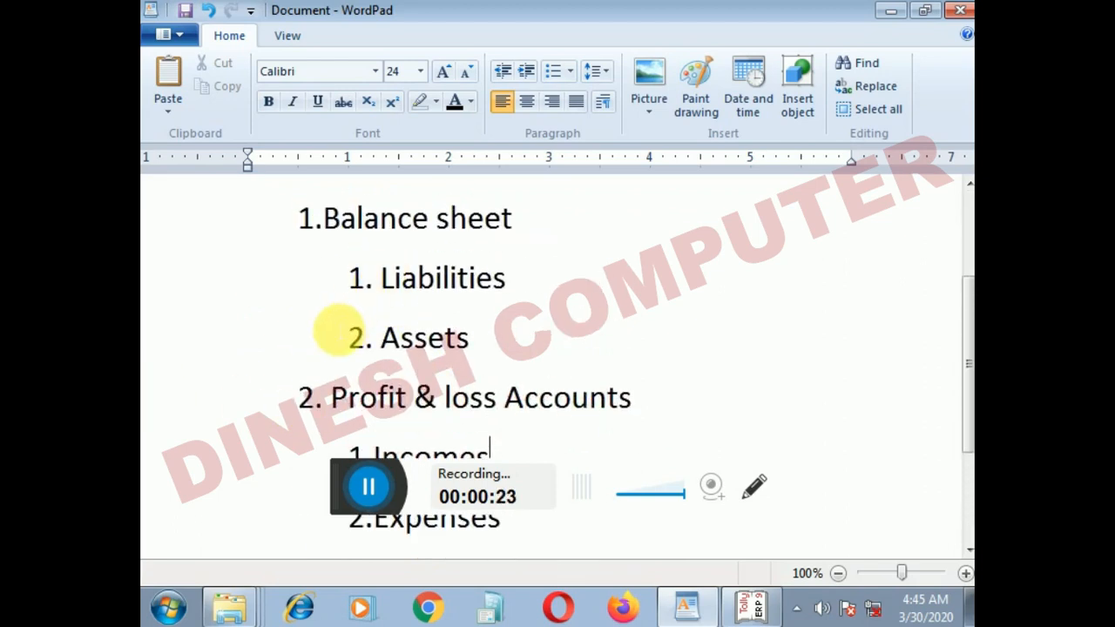
pyautogui.moveTo(356, 287); pyautogui.dragTo(501, 279)
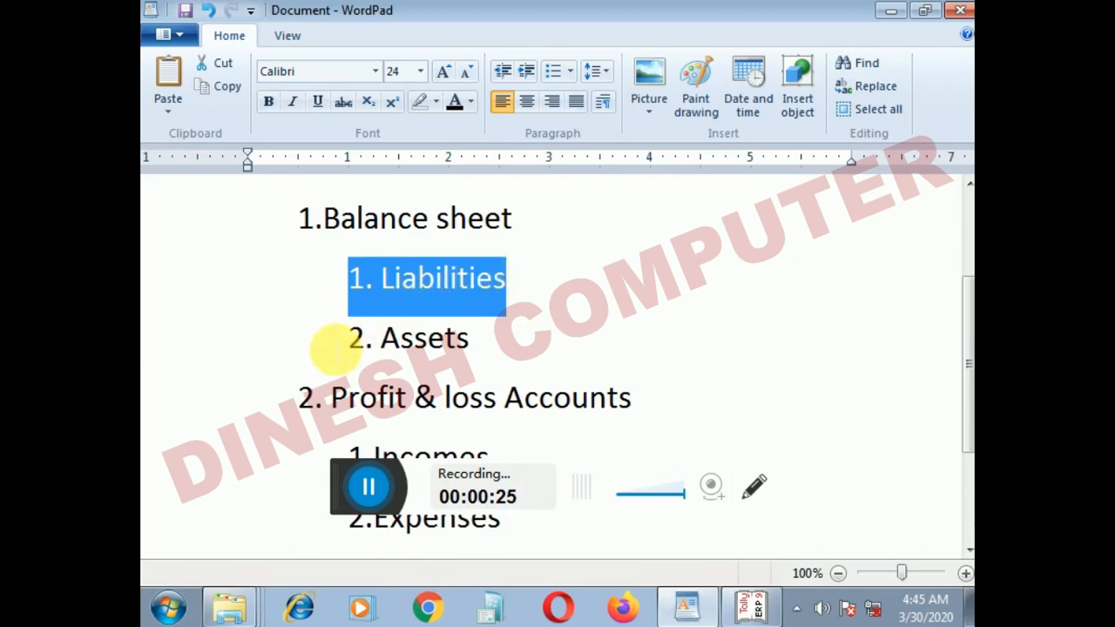
pyautogui.moveTo(349, 340); pyautogui.dragTo(483, 340)
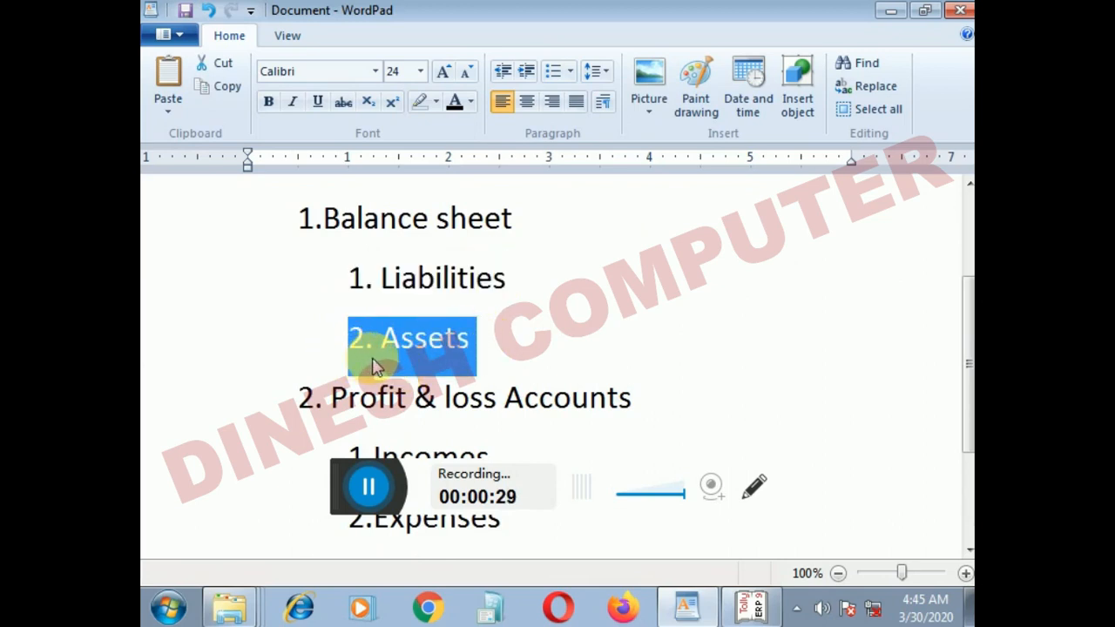
pyautogui.scroll(-3, 388, 393)
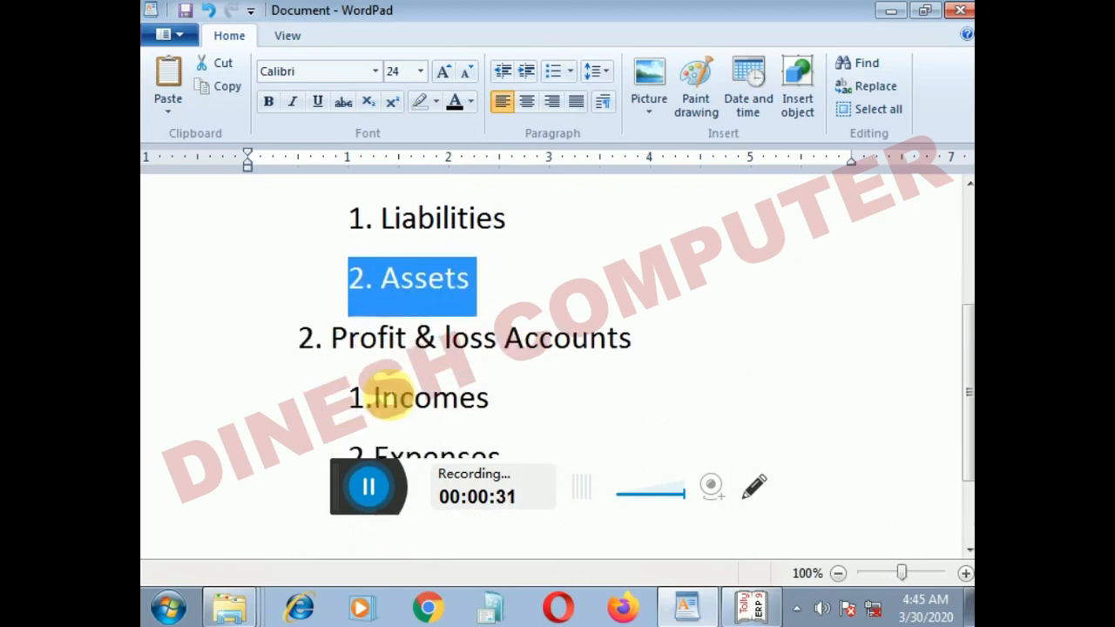
pyautogui.moveTo(348, 273); pyautogui.dragTo(443, 339)
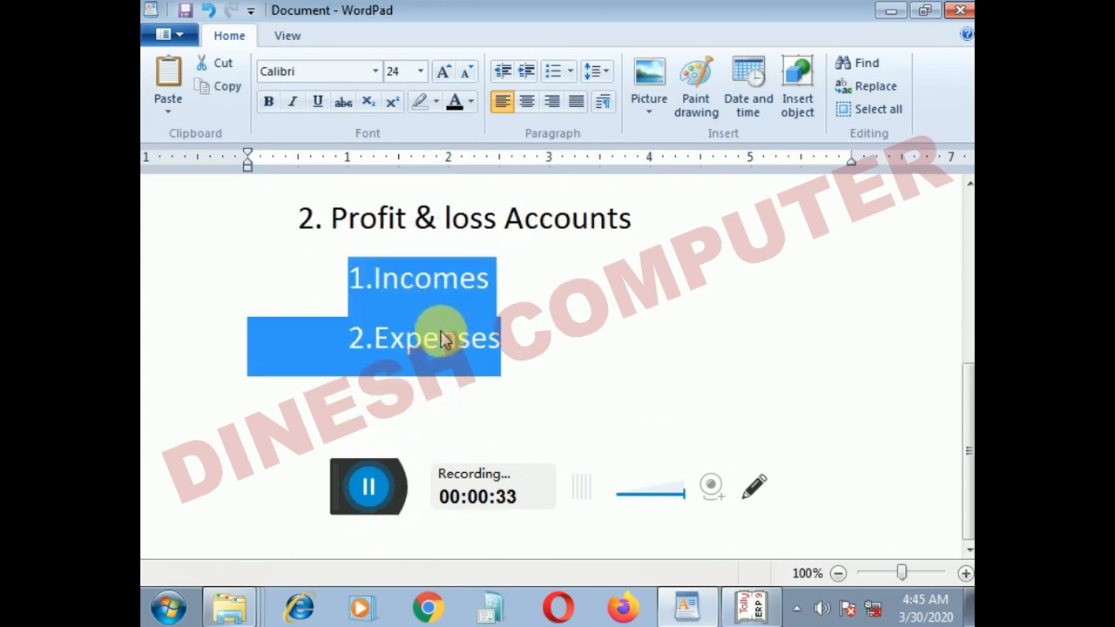
pyautogui.click(518, 306)
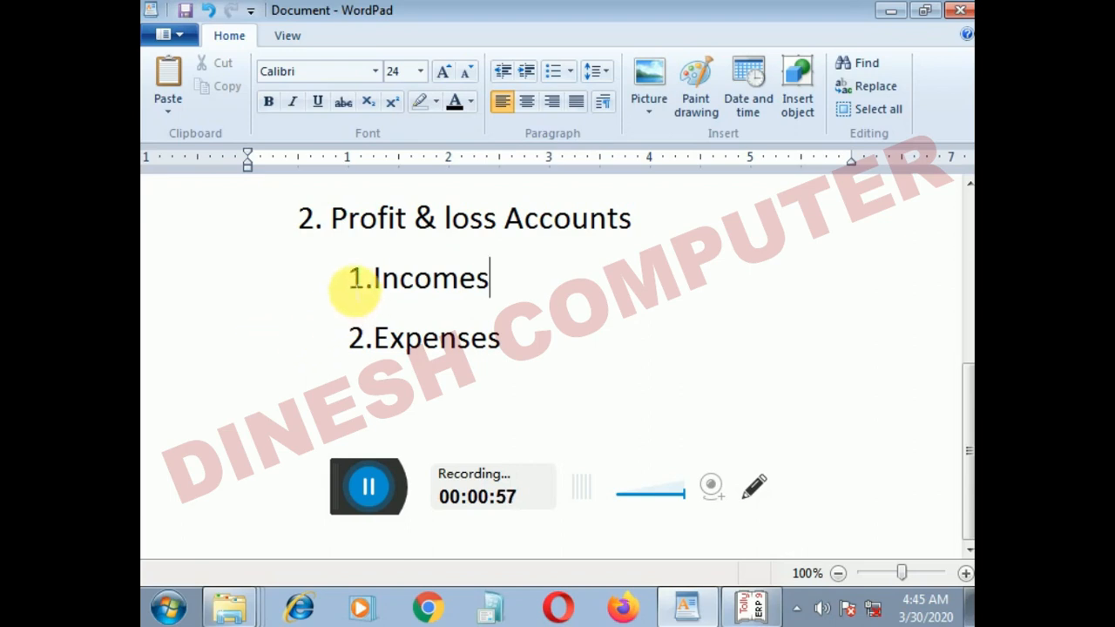
# Step: Review how the outline divides the chart of accounts into Balance sheet and Profit & loss Accounts, with their sub-items
pyautogui.scroll(4, 388, 278)
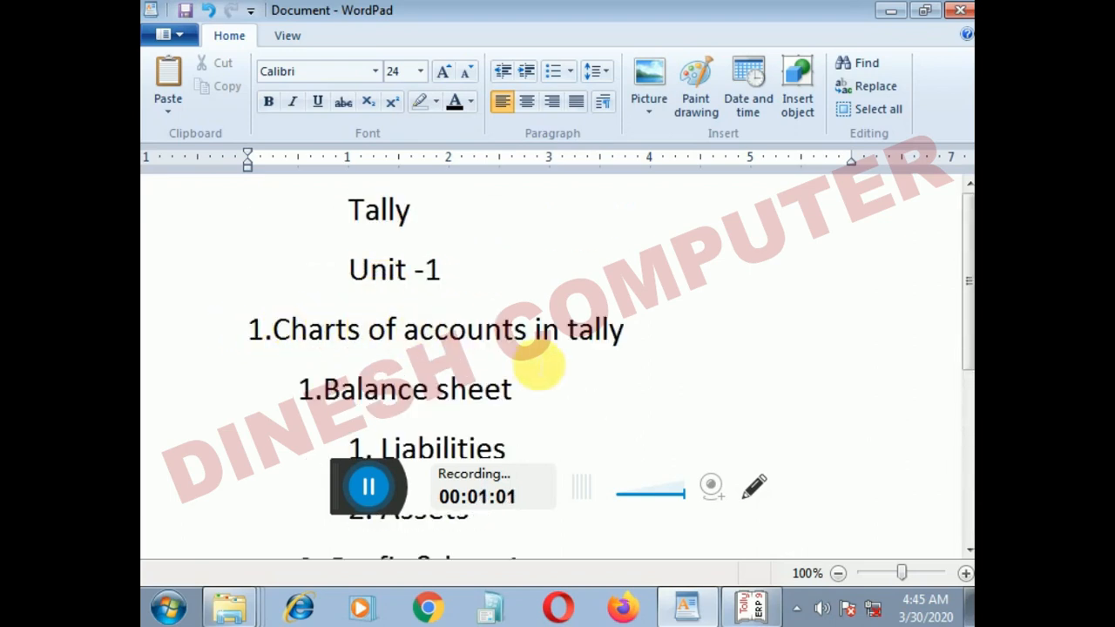
pyautogui.scroll(-3, 503, 355)
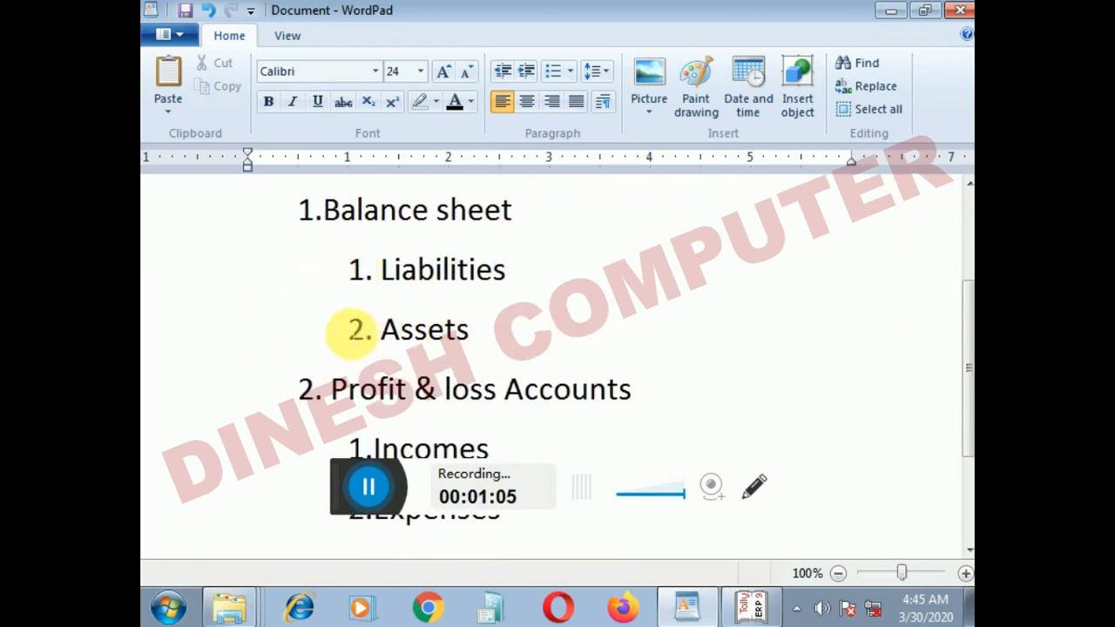
pyautogui.scroll(-3, 393, 329)
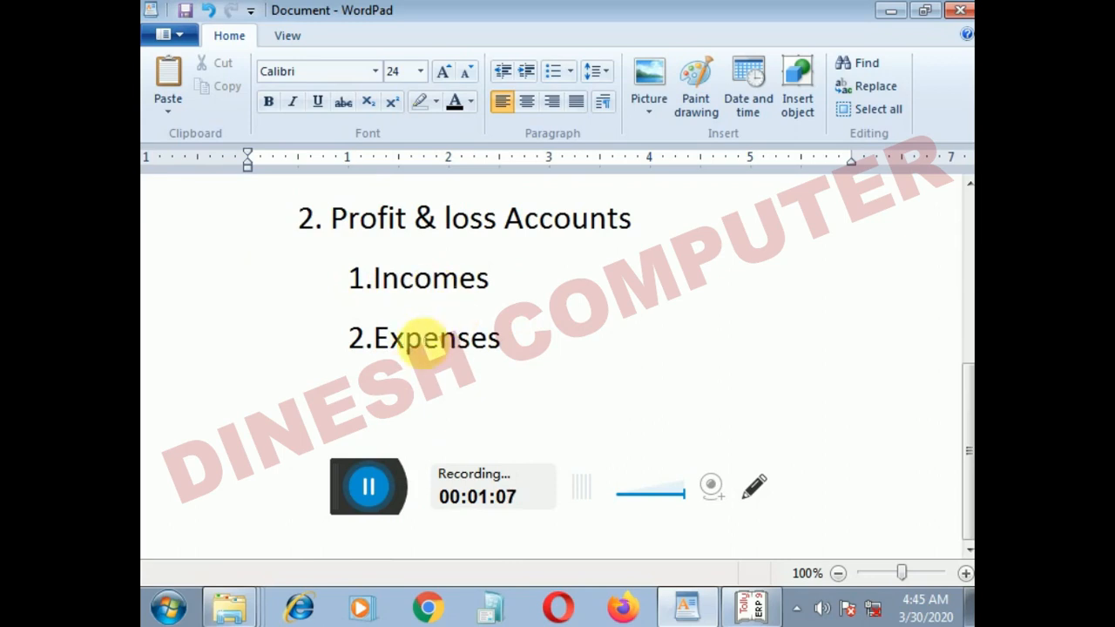
pyautogui.scroll(3, 409, 336)
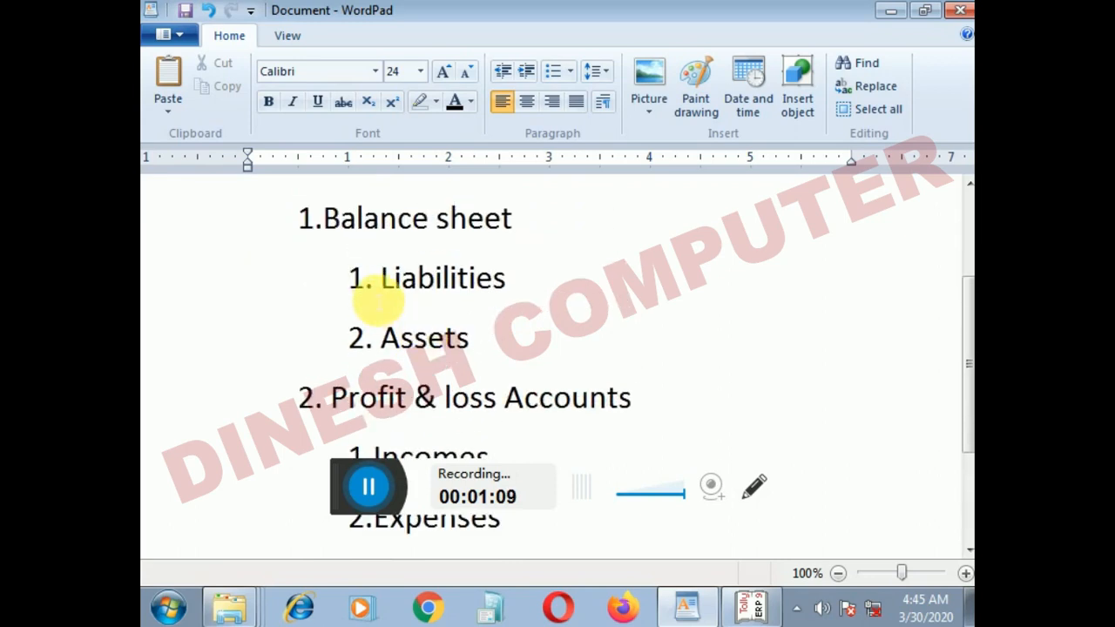
pyautogui.scroll(-3, 382, 301)
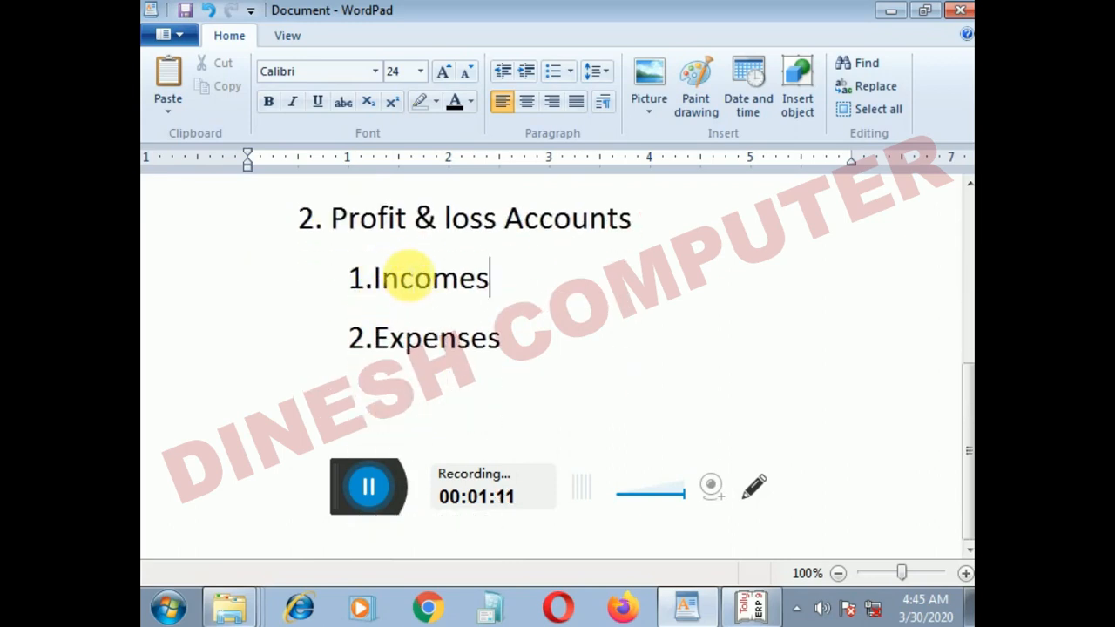
pyautogui.scroll(3, 401, 261)
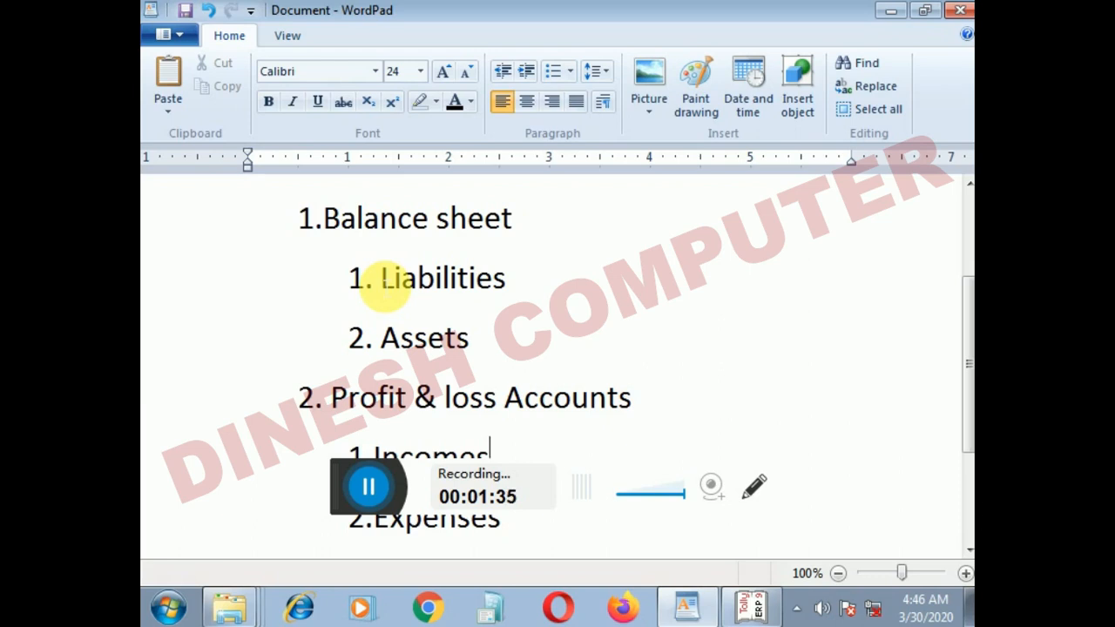
pyautogui.moveTo(383, 338); pyautogui.dragTo(535, 428)
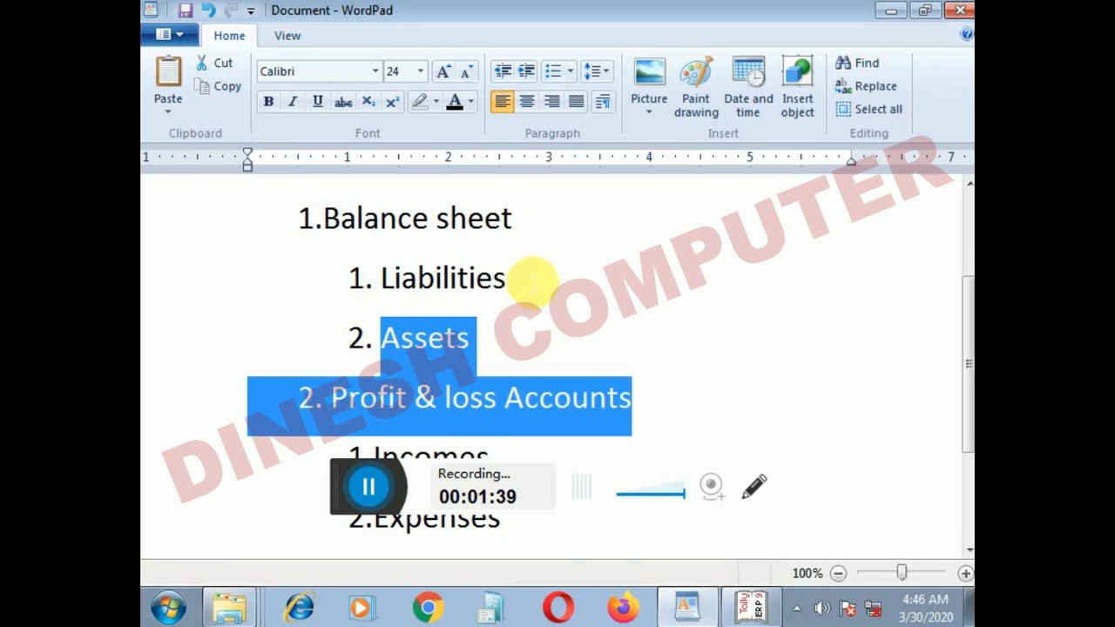
pyautogui.scroll(-3, 531, 279)
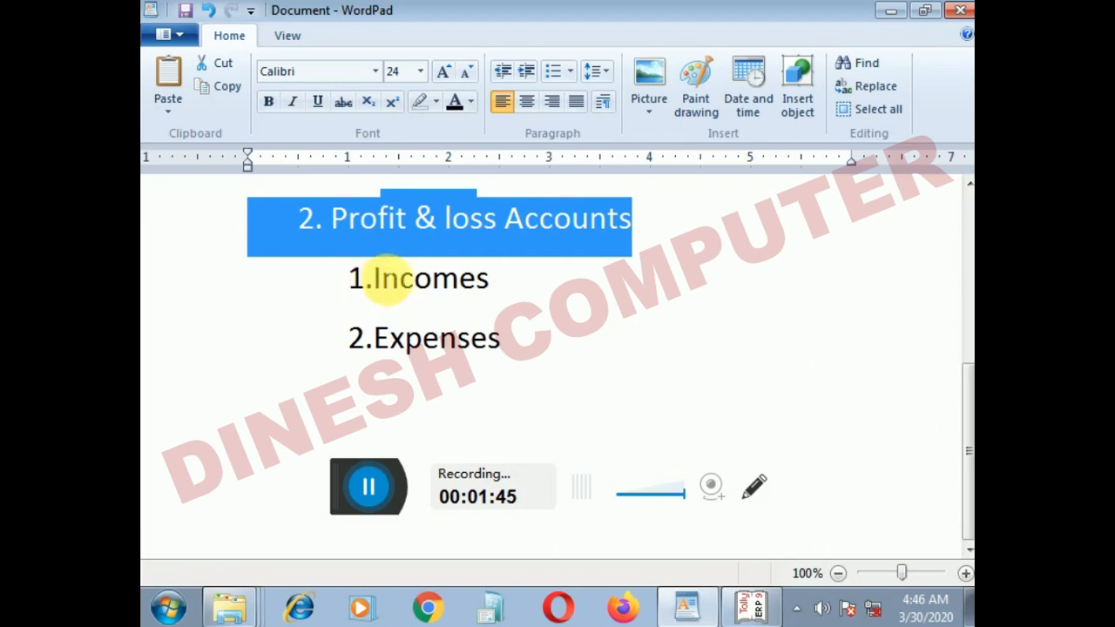
pyautogui.scroll(3, 364, 310)
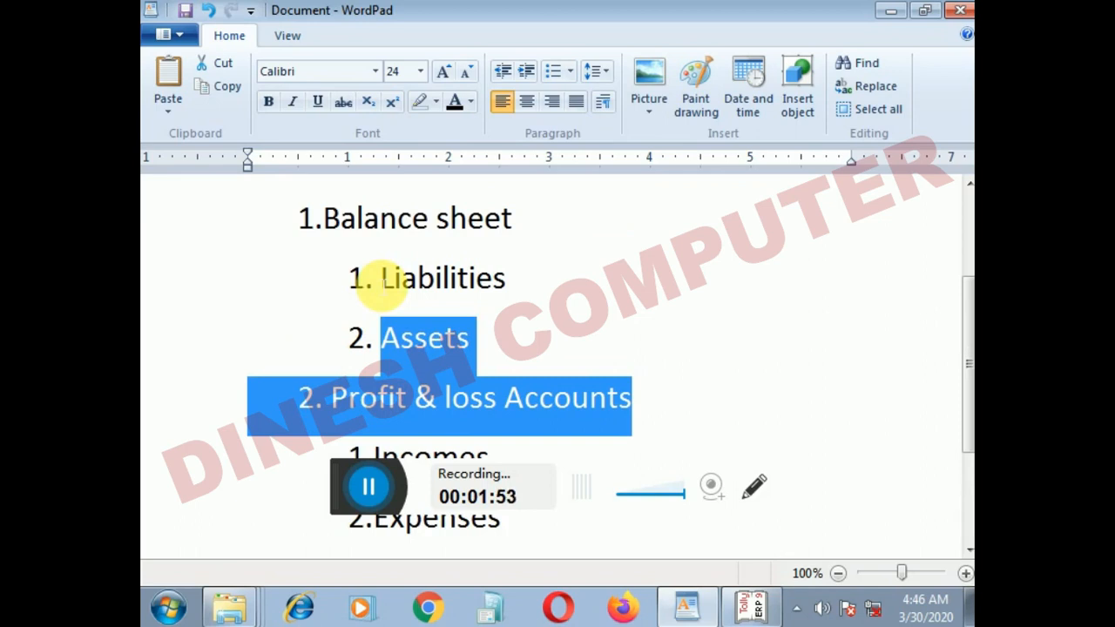
pyautogui.scroll(-3, 380, 288)
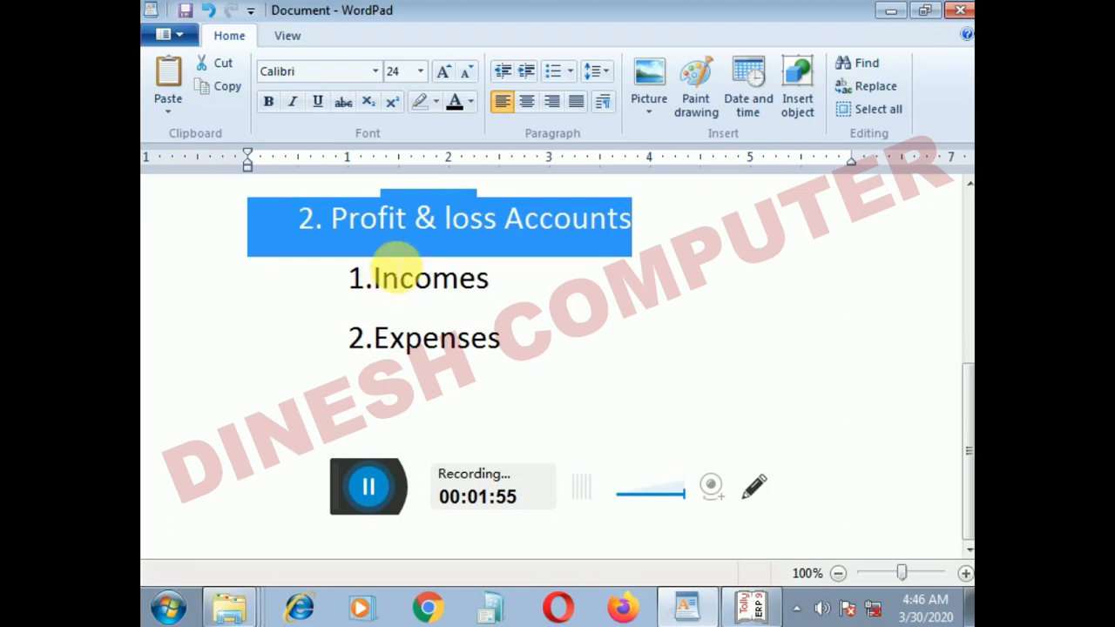
# Step: Switch to Tally.ERP 9 and open the list of account groups for displaying a single group
pyautogui.click(752, 605)
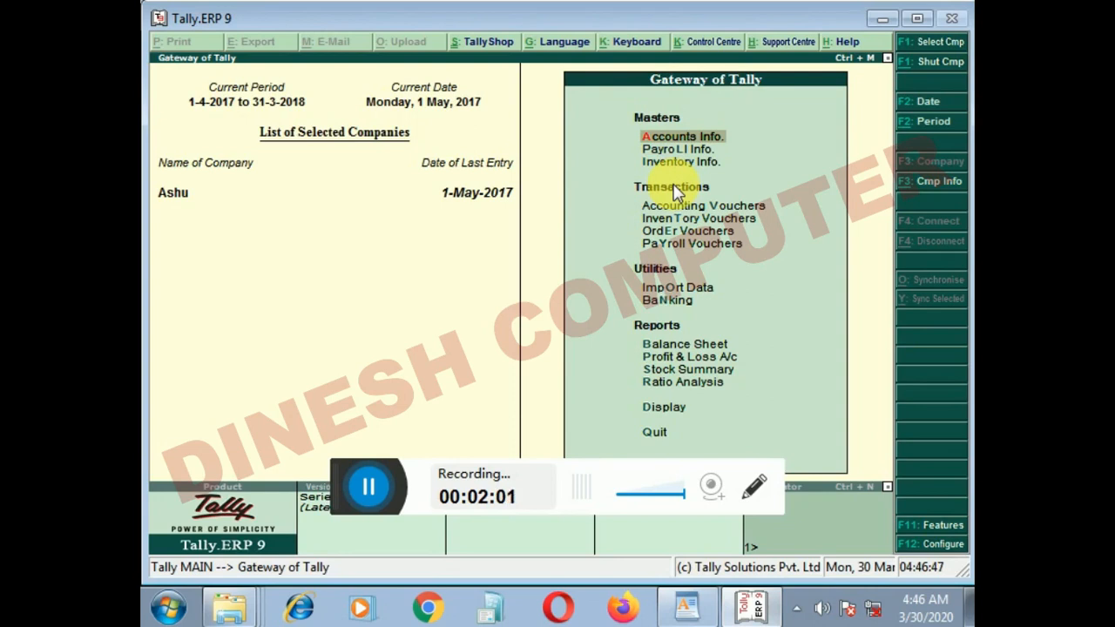
pyautogui.press('Return')
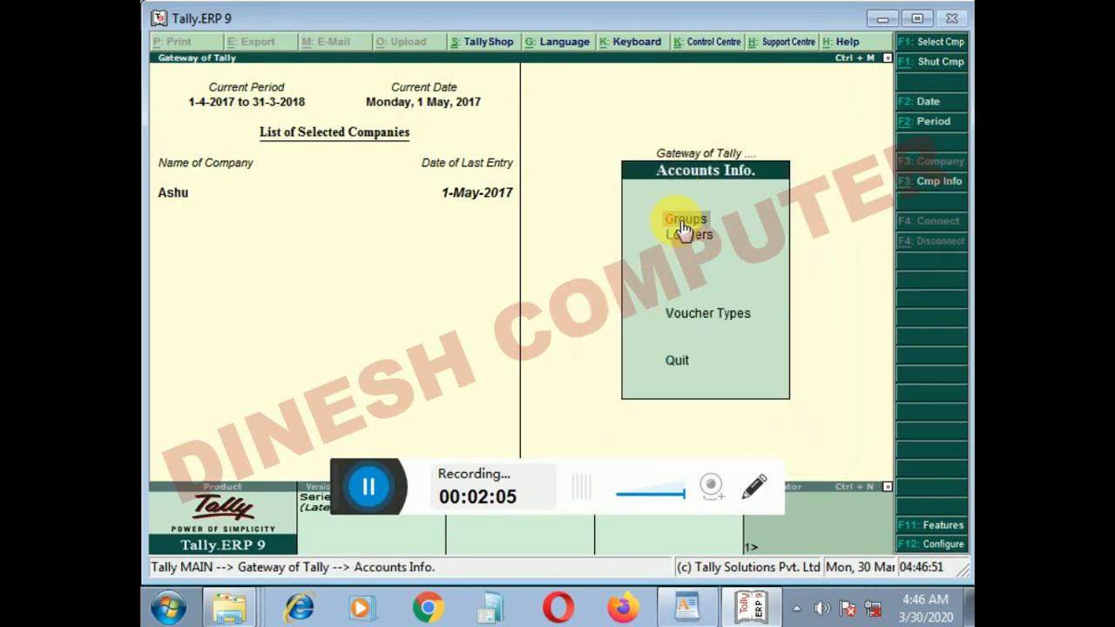
pyautogui.click(685, 225)
pyautogui.press('Down')
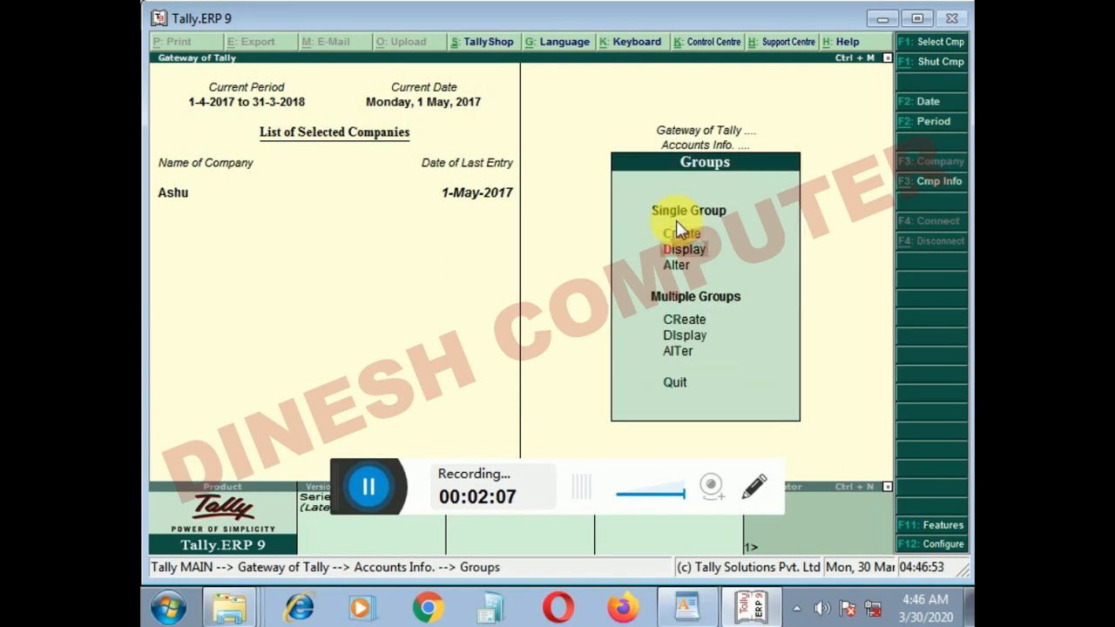
pyautogui.press('Return')
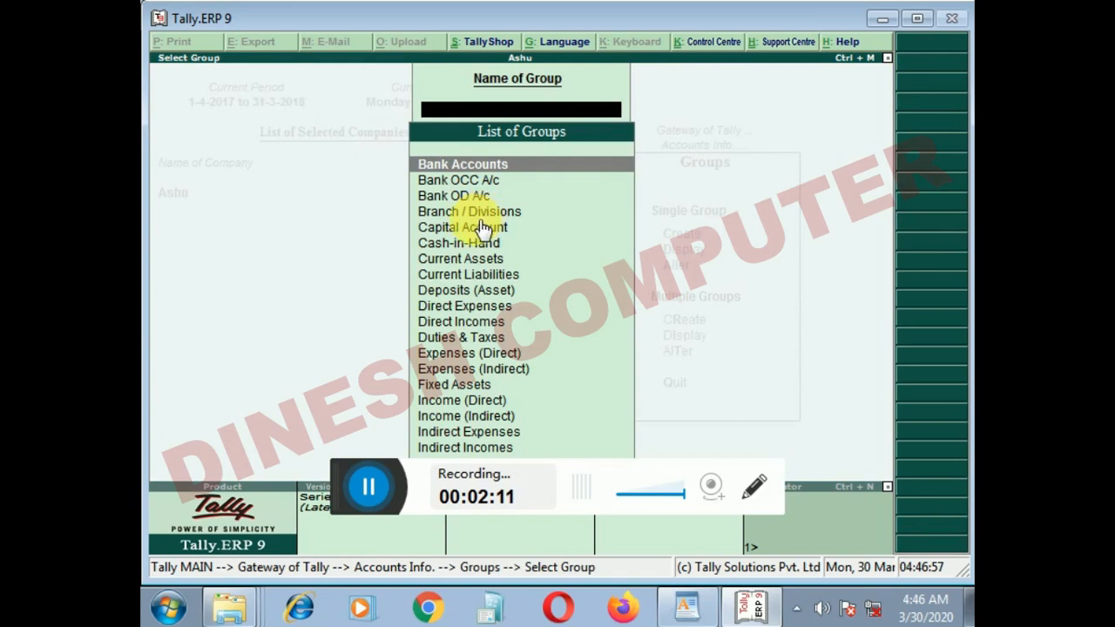
# Step: Browse the list of groups from Current Liabilities to Fixed Assets
pyautogui.click(482, 280)
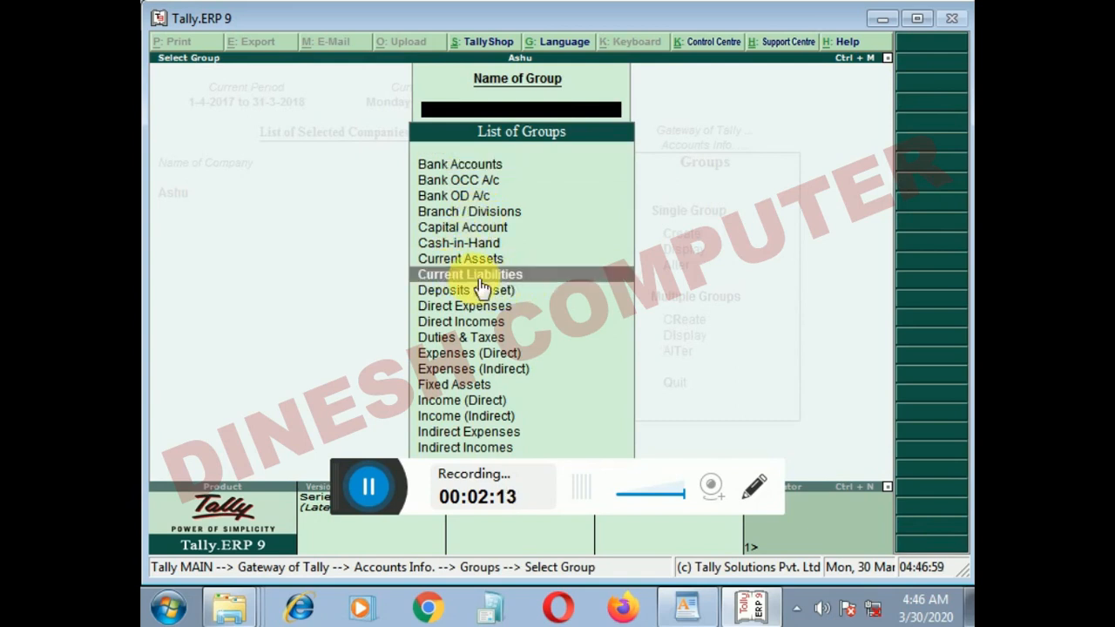
pyautogui.press('Down')
pyautogui.press('Down')
pyautogui.press('Down')
pyautogui.press('Down')
pyautogui.press('Down')
pyautogui.press('Down')
pyautogui.press('Down')
pyautogui.press('Down')
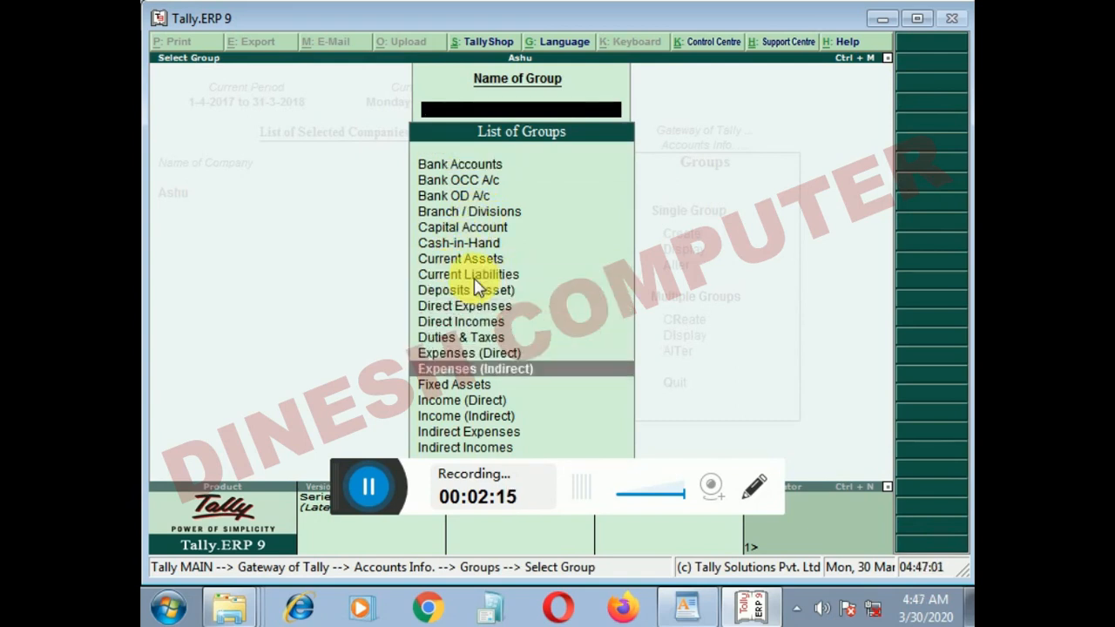
pyautogui.press('Up')
pyautogui.press('Up')
pyautogui.press('Down')
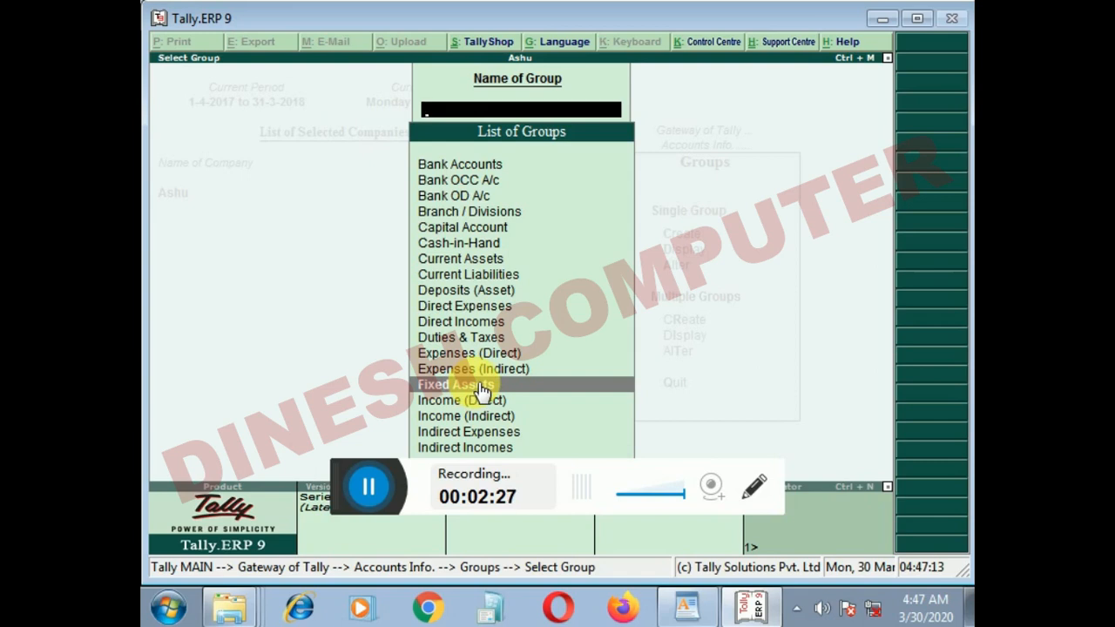
# Step: Compare the Expenses (Direct) and Expenses (Indirect) groups in the list, and return to the Gateway of Tally
pyautogui.click(428, 354)
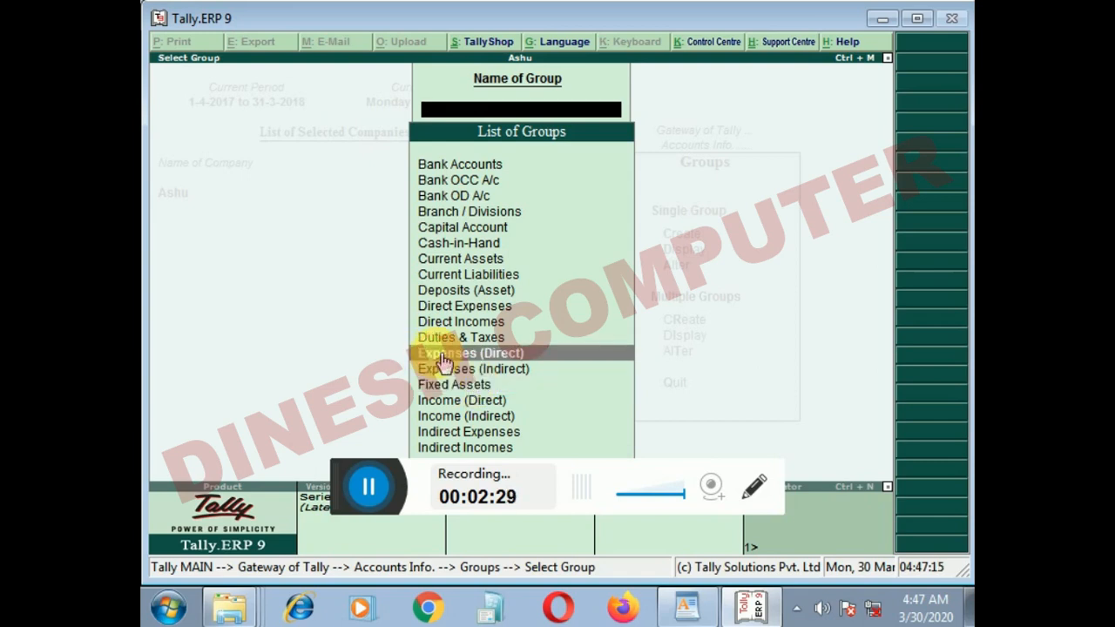
pyautogui.click(440, 371)
pyautogui.click(435, 352)
pyautogui.click(445, 369)
pyautogui.click(443, 354)
pyautogui.click(441, 373)
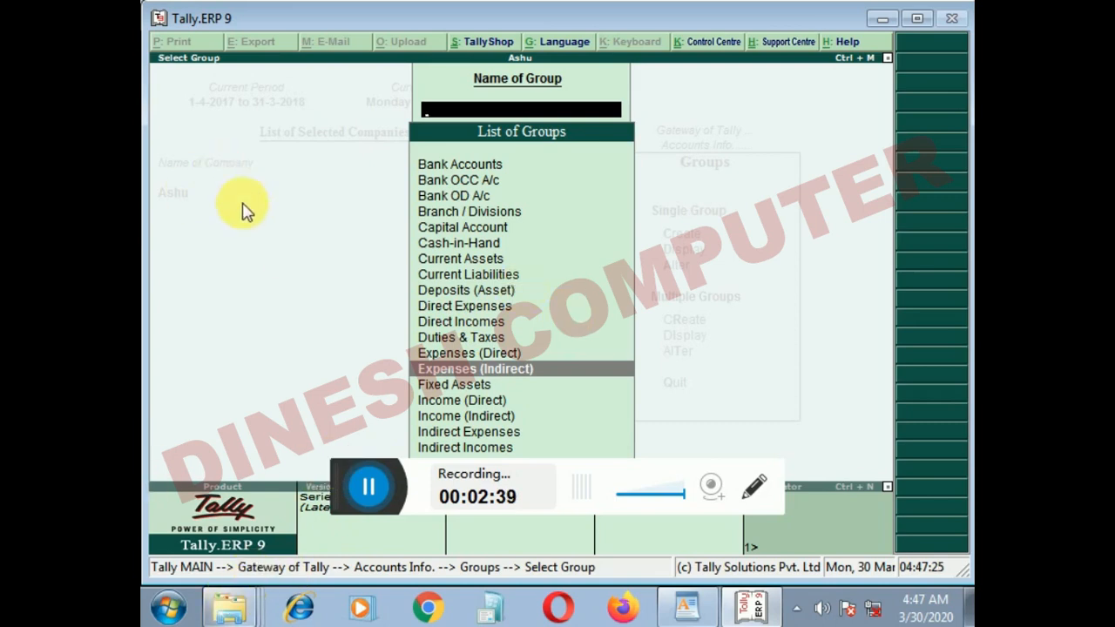
pyautogui.press('Escape')
pyautogui.press('Escape')
pyautogui.press('Escape')
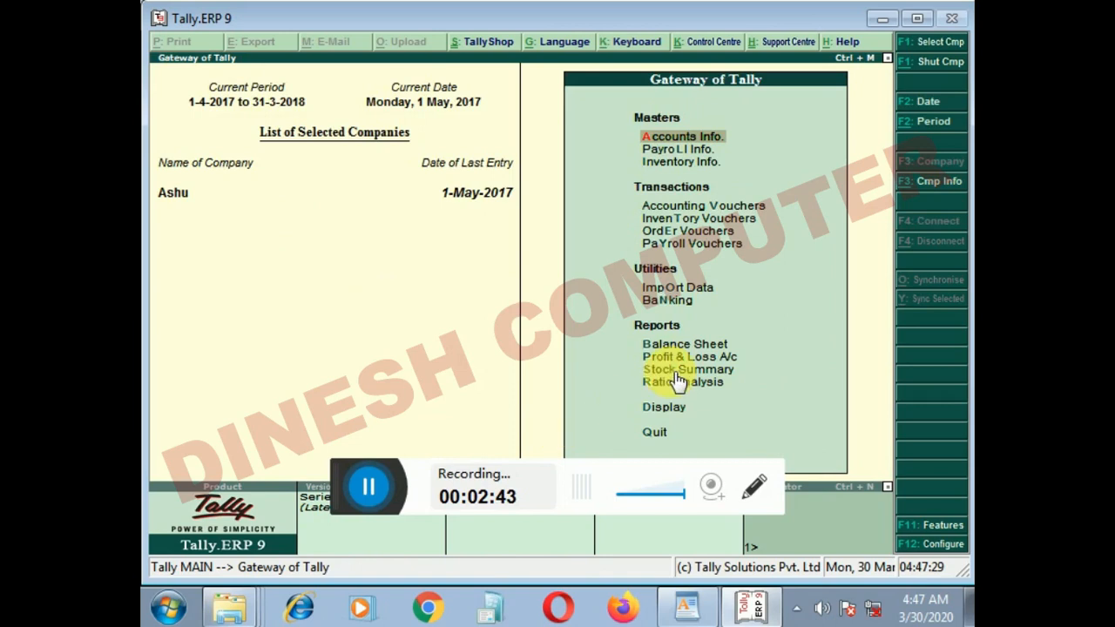
# Step: View the Balance Sheet report with its Liabilities and Assets sides, and close it
pyautogui.press('Down')
pyautogui.press('Down')
pyautogui.press('Down')
pyautogui.press('Down')
pyautogui.press('Down')
pyautogui.press('Down')
pyautogui.press('Down')
pyautogui.press('Down')
pyautogui.press('Down')
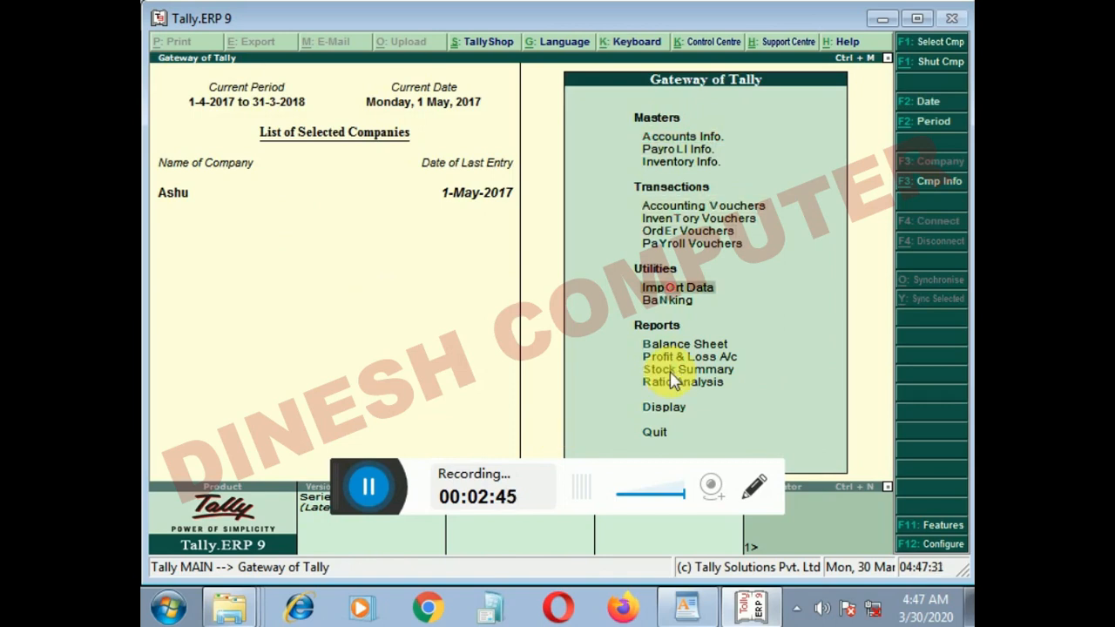
pyautogui.press('Down')
pyautogui.press('Up')
pyautogui.press('Return')
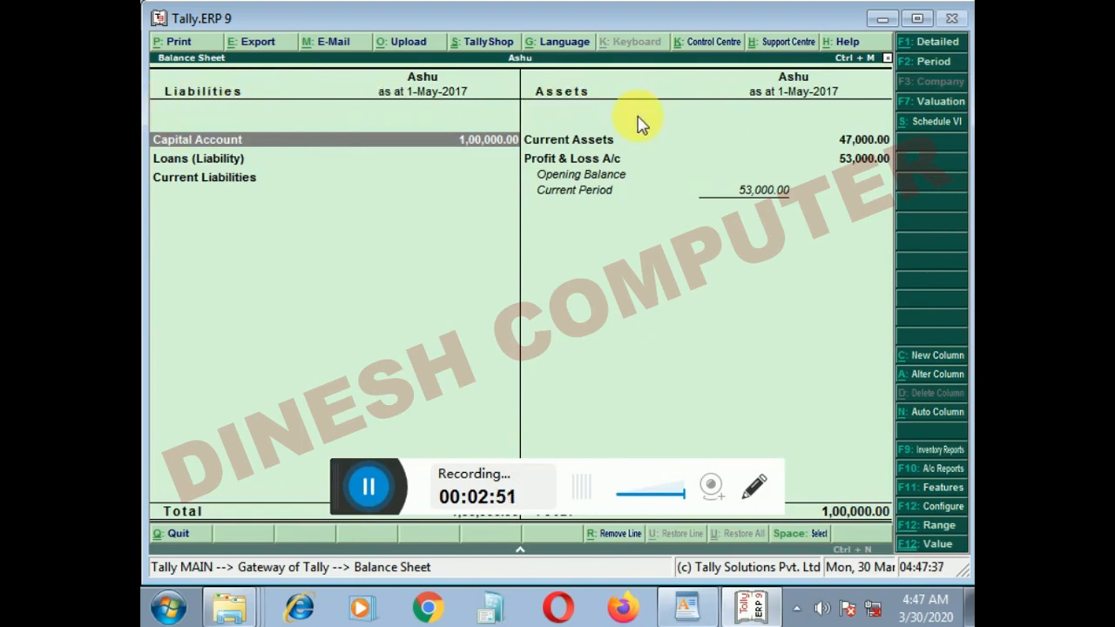
pyautogui.press('Escape')
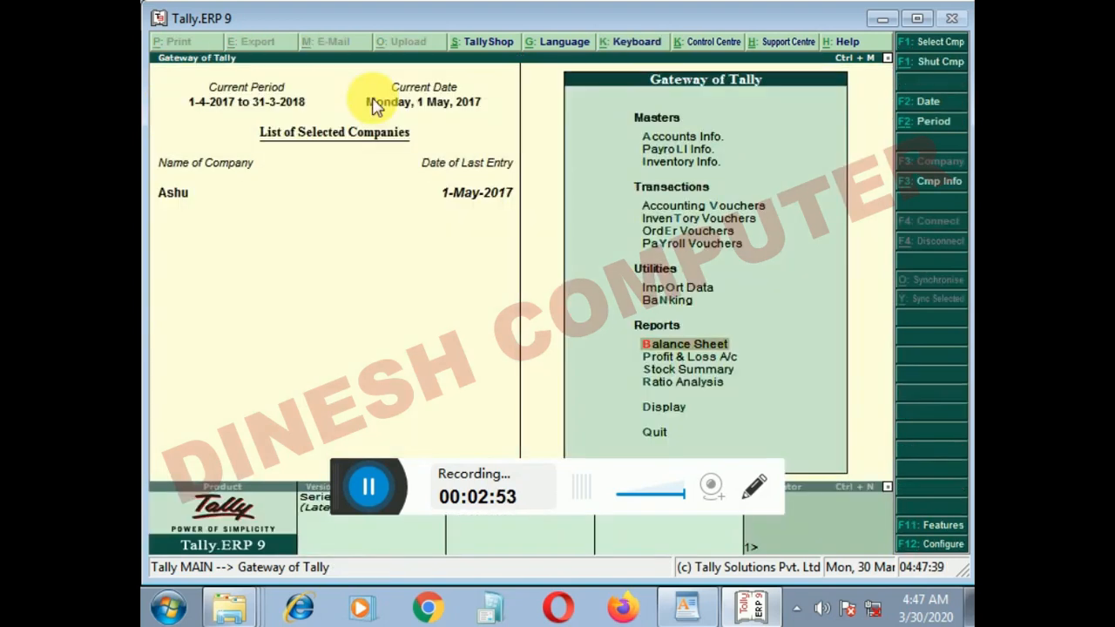
# Step: View the Profit & Loss A/c report and return to the Gateway of Tally
pyautogui.press('Down')
pyautogui.press('Return')
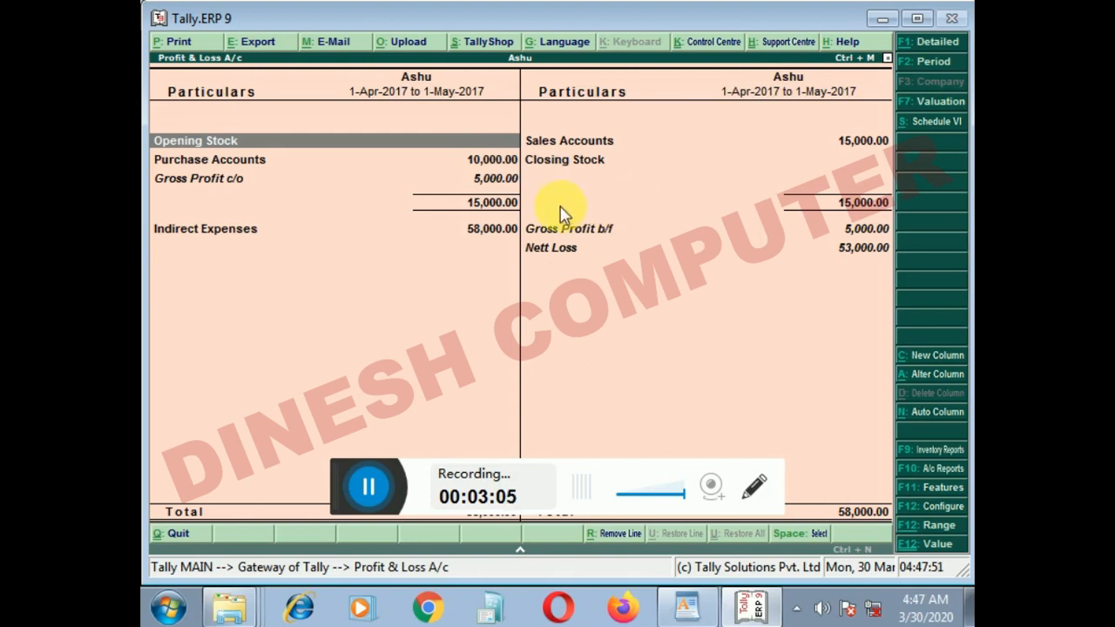
pyautogui.press('Escape')
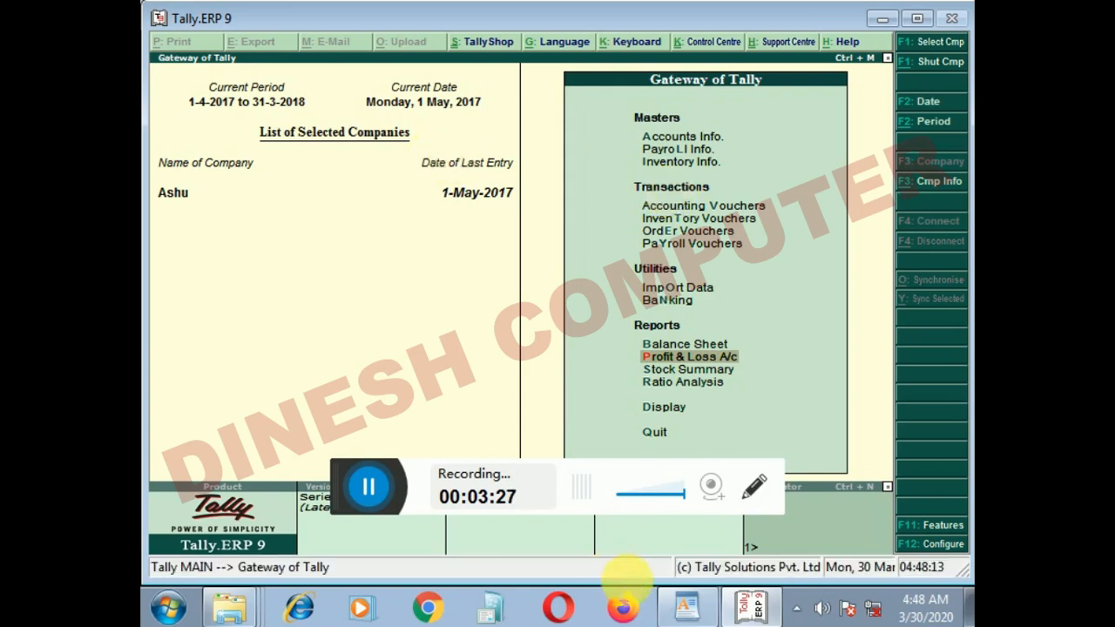
# Step: Switch to WordPad to reread the chart of accounts outline, and return to Tally.ERP 9
pyautogui.click(688, 608)
pyautogui.scroll(3, 428, 232)
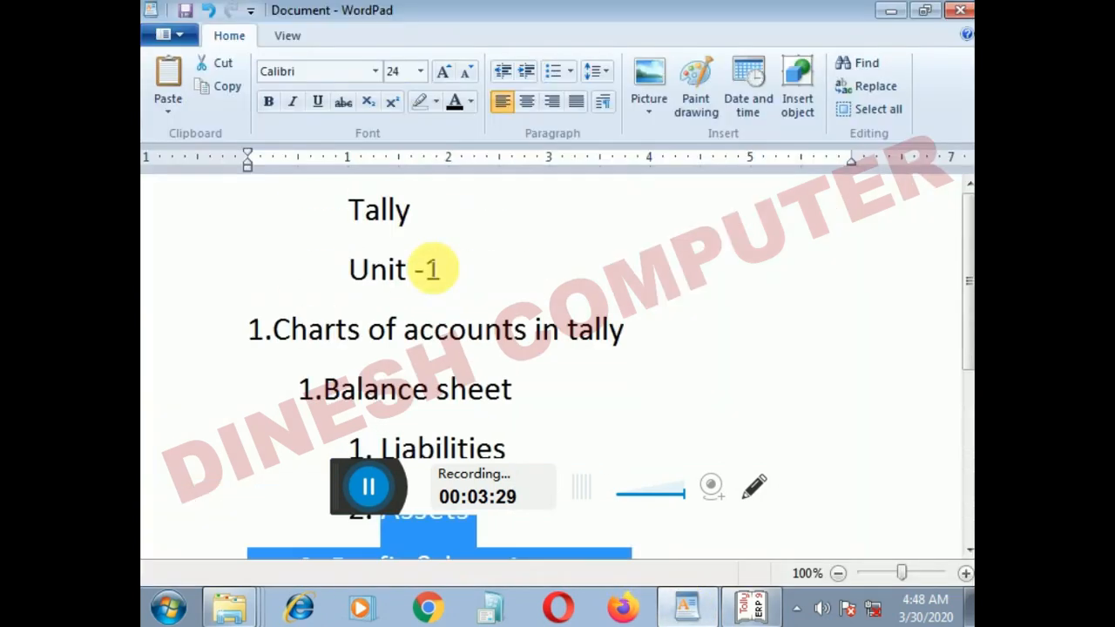
pyautogui.scroll(-3, 392, 374)
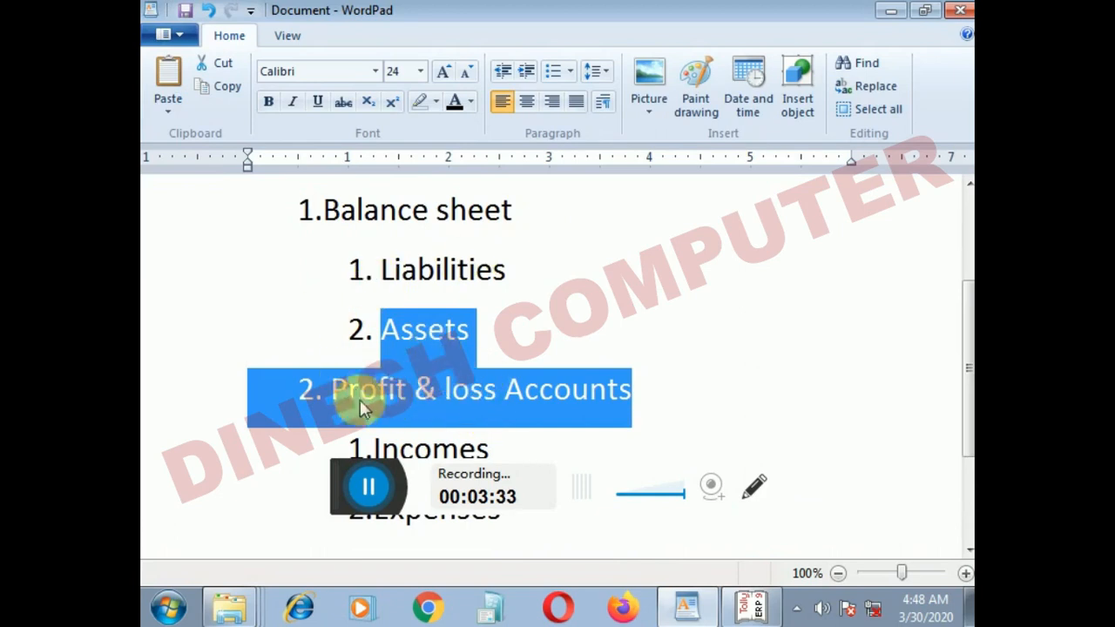
pyautogui.scroll(-3, 361, 365)
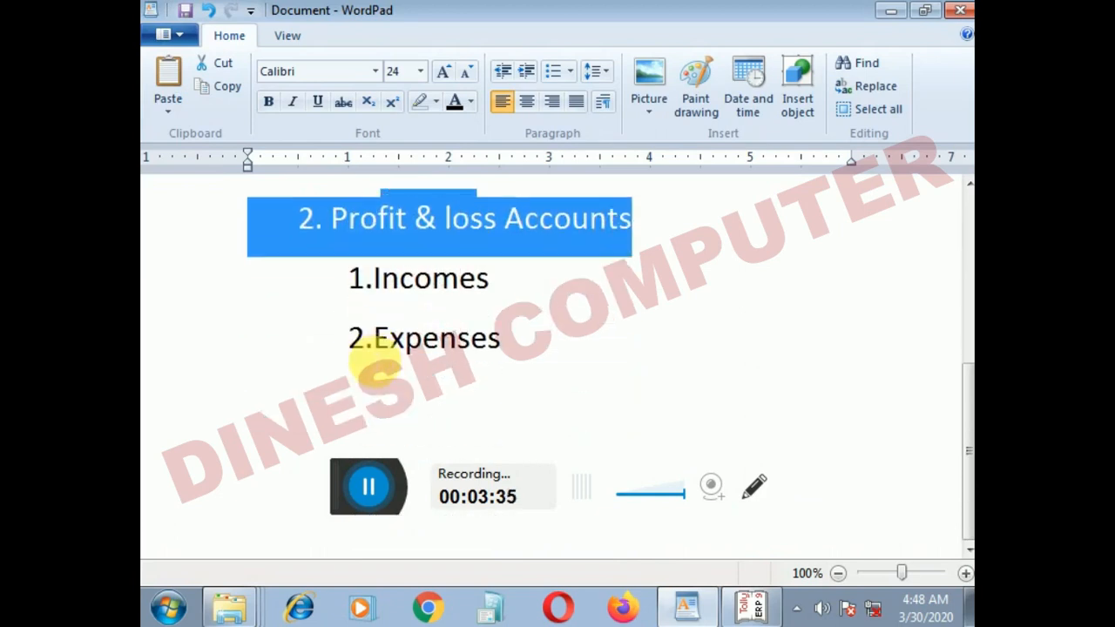
pyautogui.click(749, 607)
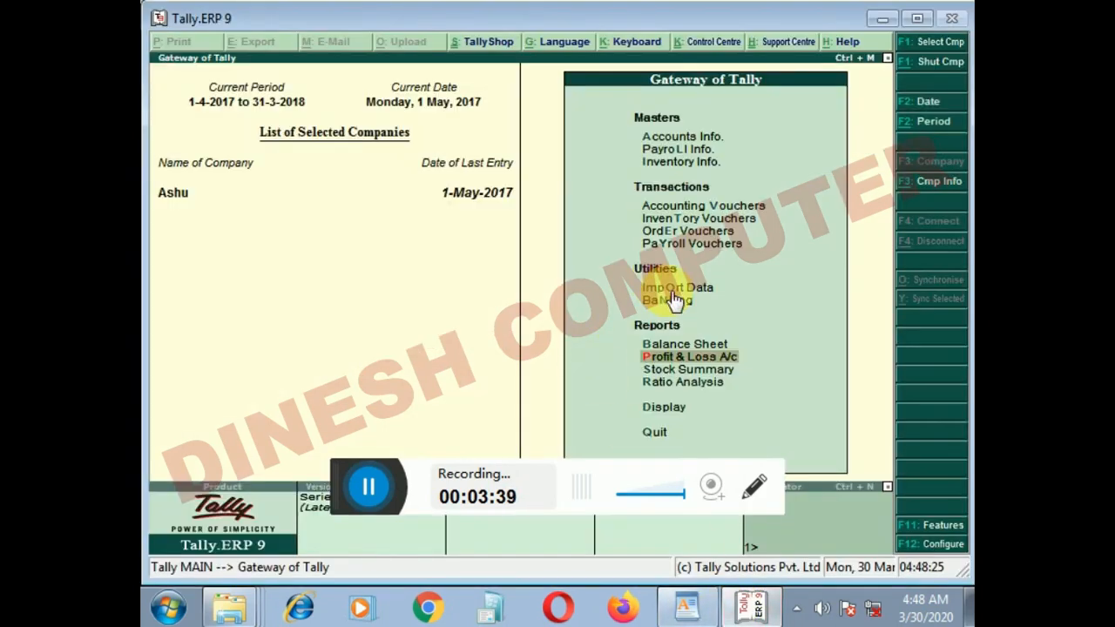
# Step: Open a blank form for creating a single ledger under Accounts Info
pyautogui.press('Up')
pyautogui.press('Up')
pyautogui.press('Up')
pyautogui.press('Up')
pyautogui.press('Up')
pyautogui.press('Up')
pyautogui.press('Up')
pyautogui.press('Up')
pyautogui.press('Up')
pyautogui.press('Up')
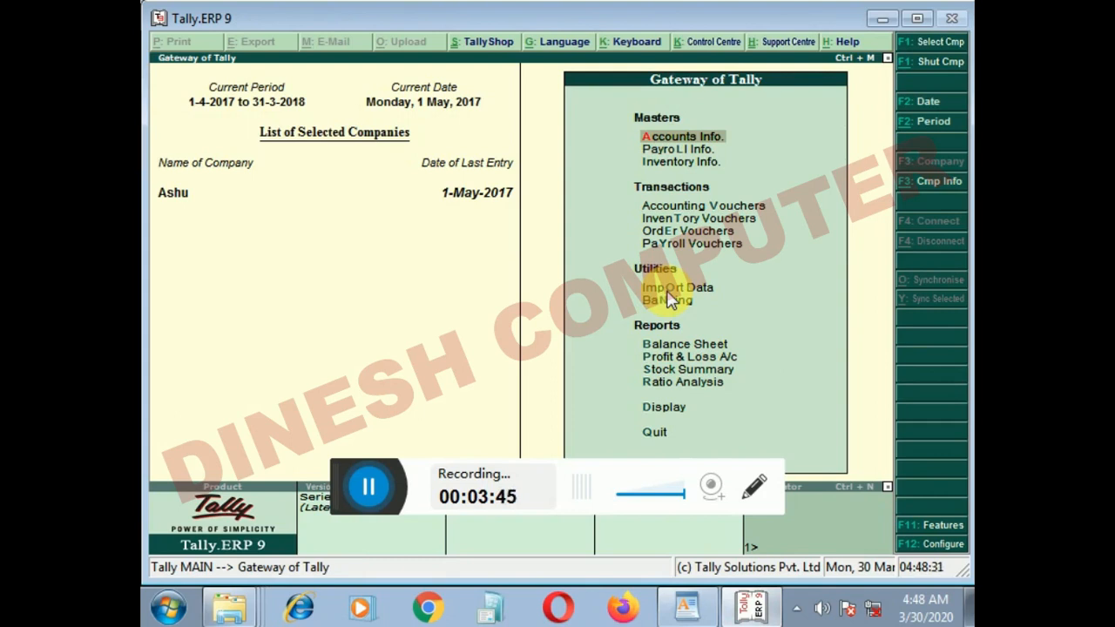
pyautogui.press('Return')
pyautogui.press('Down')
pyautogui.press('Return')
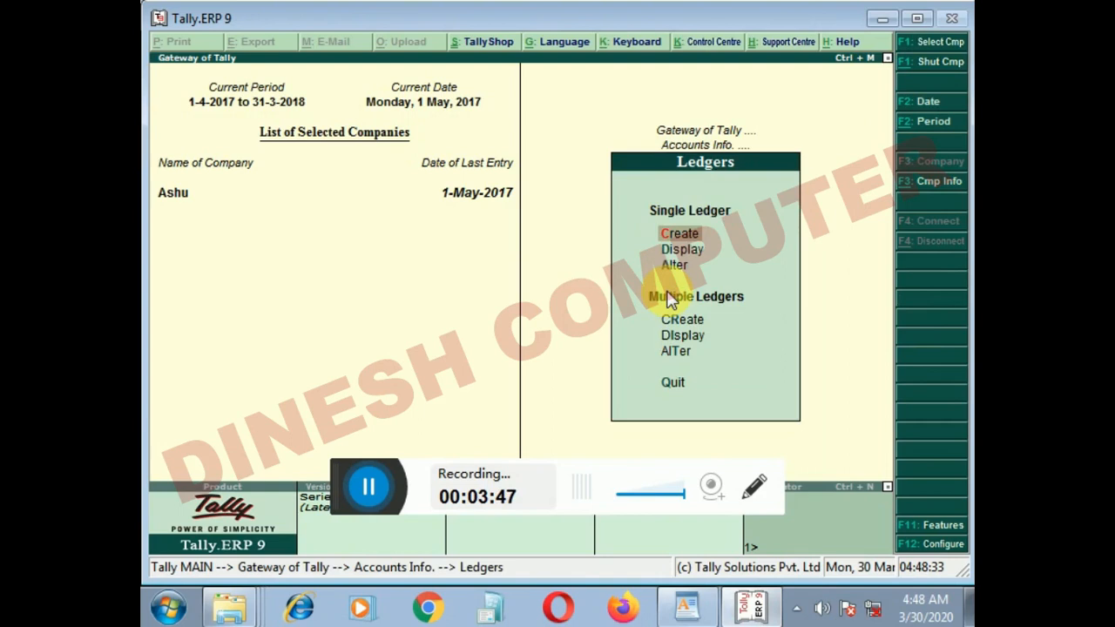
pyautogui.press('Return')
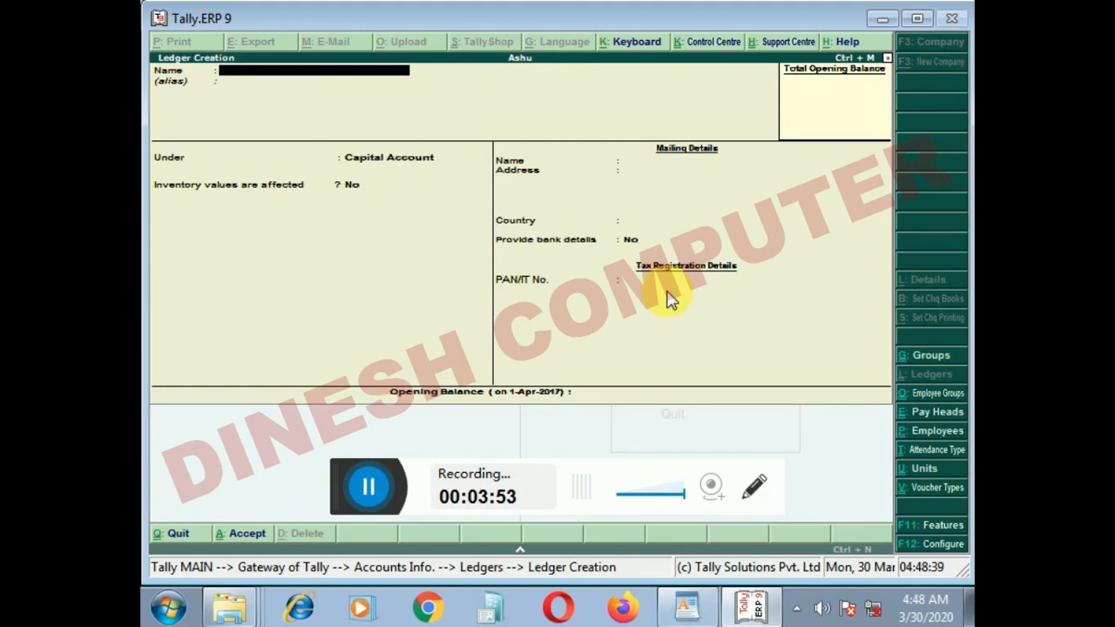
# Step: Name the new ledger Ravi Traders Cr and assign it to the Sundry Creditors group
pyautogui.write('Ravi Traders')
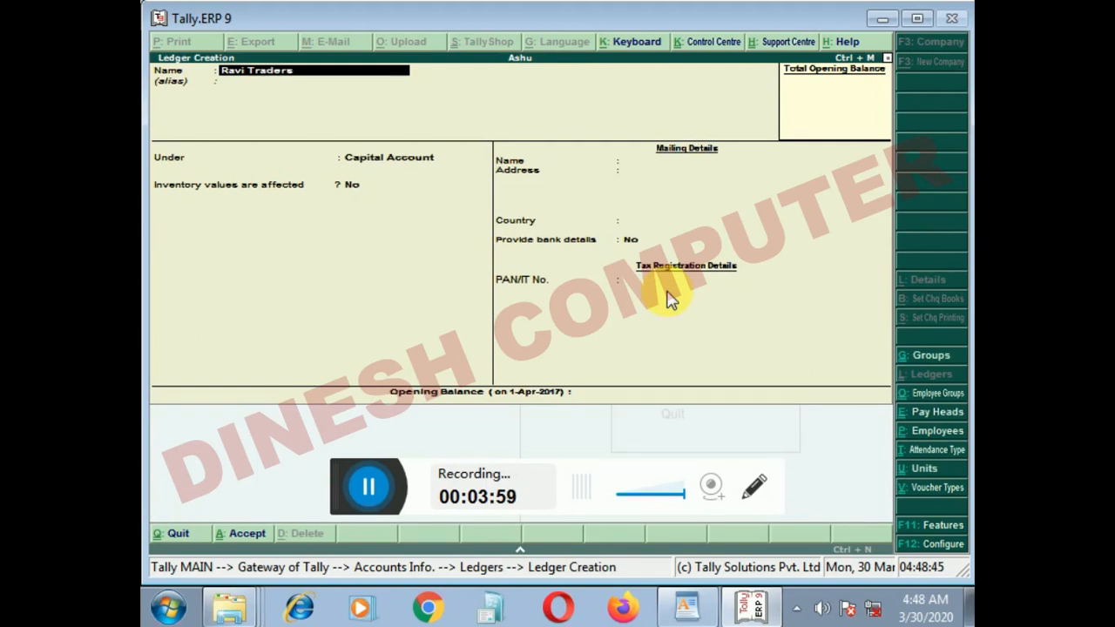
pyautogui.write(' Cr')
pyautogui.press('Return')
pyautogui.press('Return')
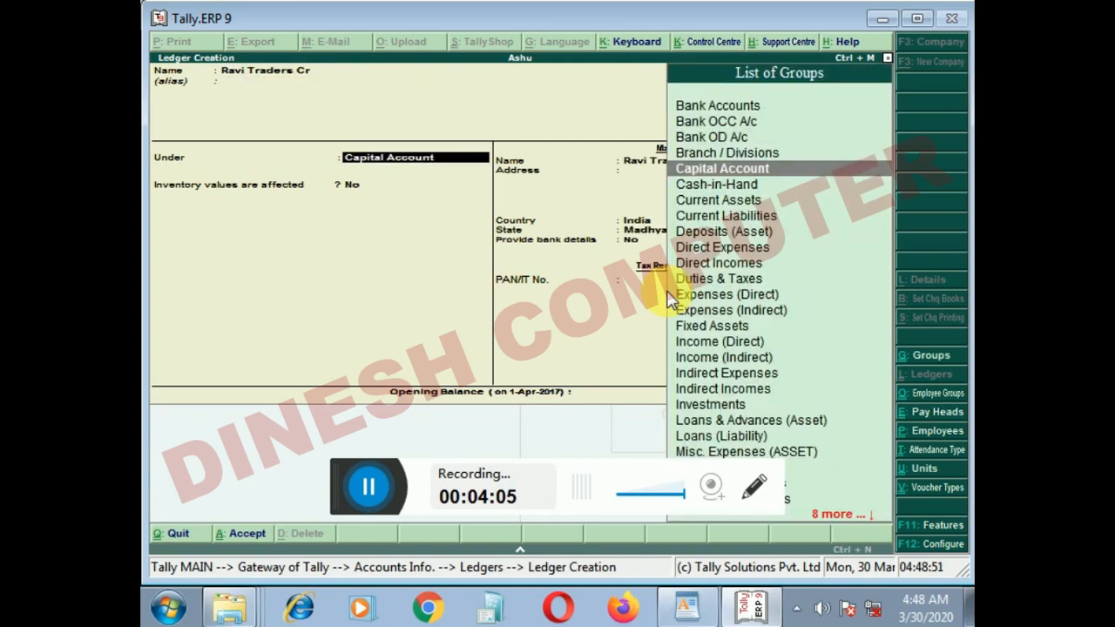
pyautogui.write('Sun')
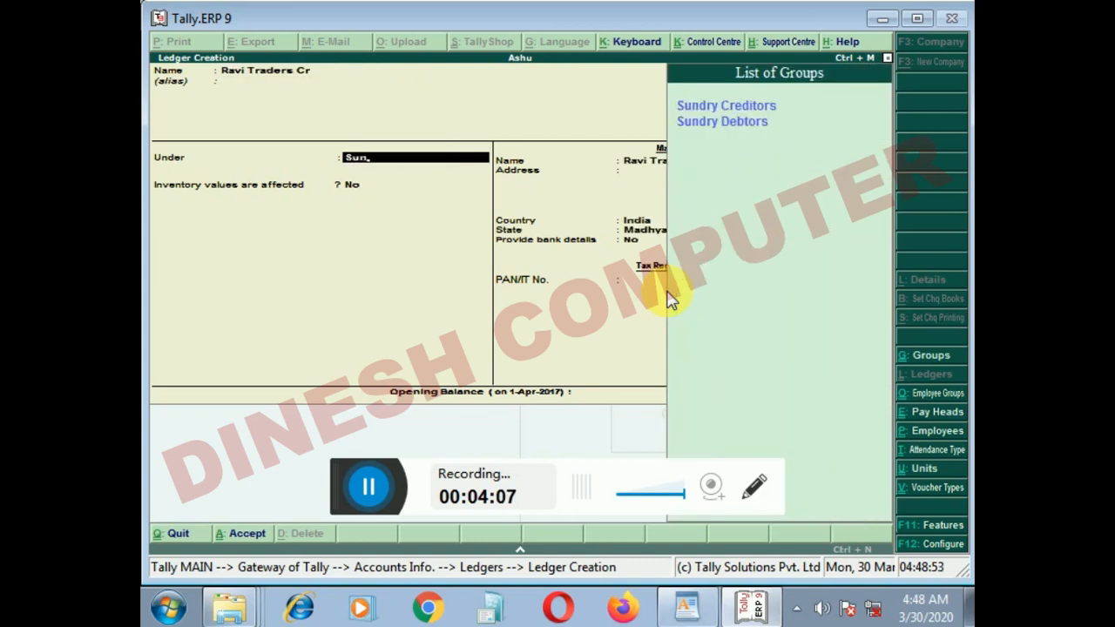
pyautogui.press('Return')
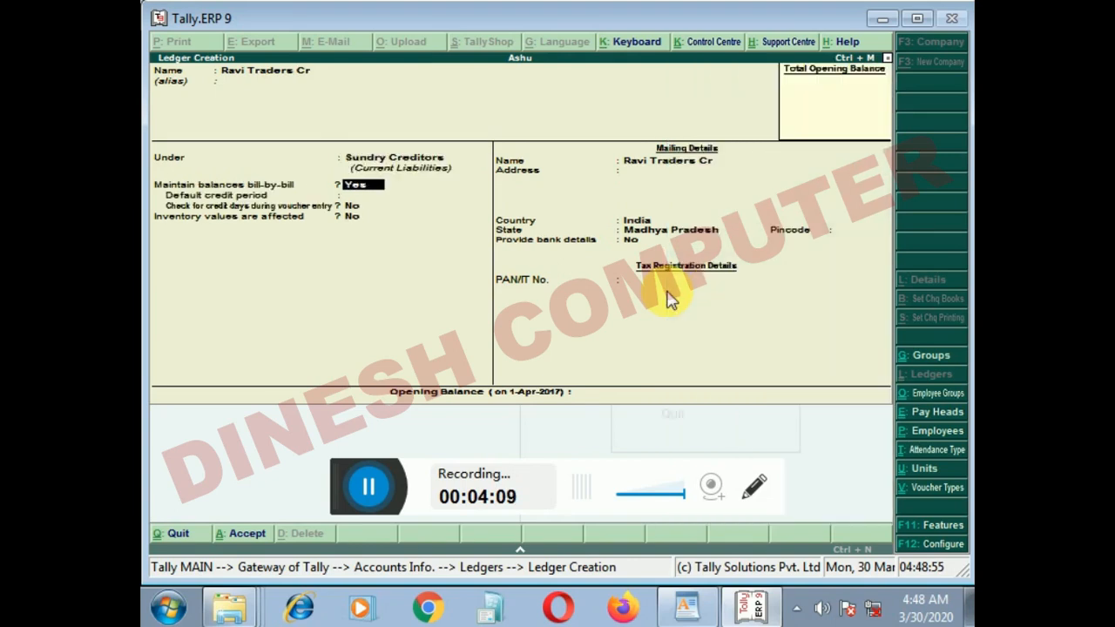
# Step: Set Maintain balances bill-by-bill to No, leave the remaining fields at their defaults, and save the creditor ledger
pyautogui.press('n')
pyautogui.press('Return')
pyautogui.press('Return')
pyautogui.press('Return')
pyautogui.press('Return')
pyautogui.press('Return')
pyautogui.press('Return')
pyautogui.press('Return')
pyautogui.press('Return')
pyautogui.press('Return')
pyautogui.press('Return')
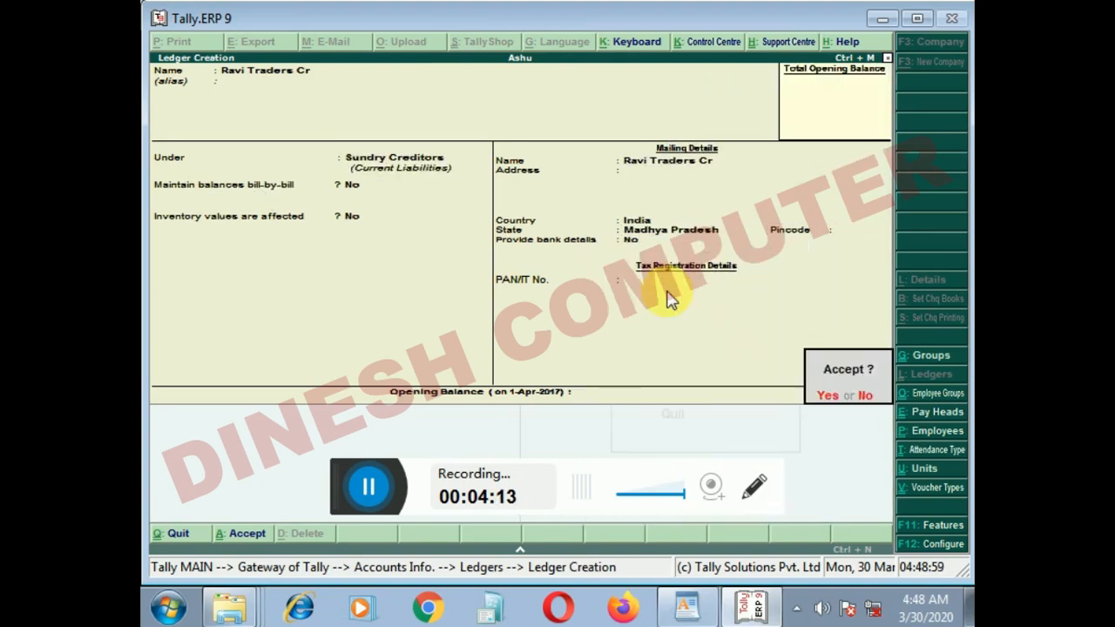
pyautogui.press('Return')
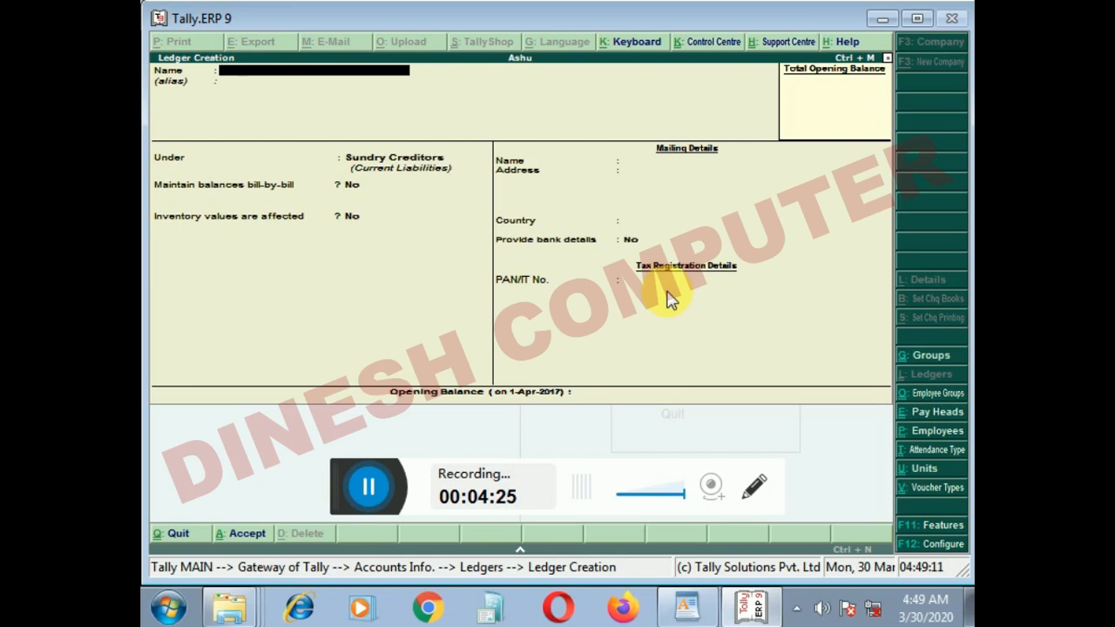
# Step: Name the next ledger Shop Purchase and assign it to the Fixed Assets group
pyautogui.write('Shop Purchase')
pyautogui.press('Return')
pyautogui.press('Return')
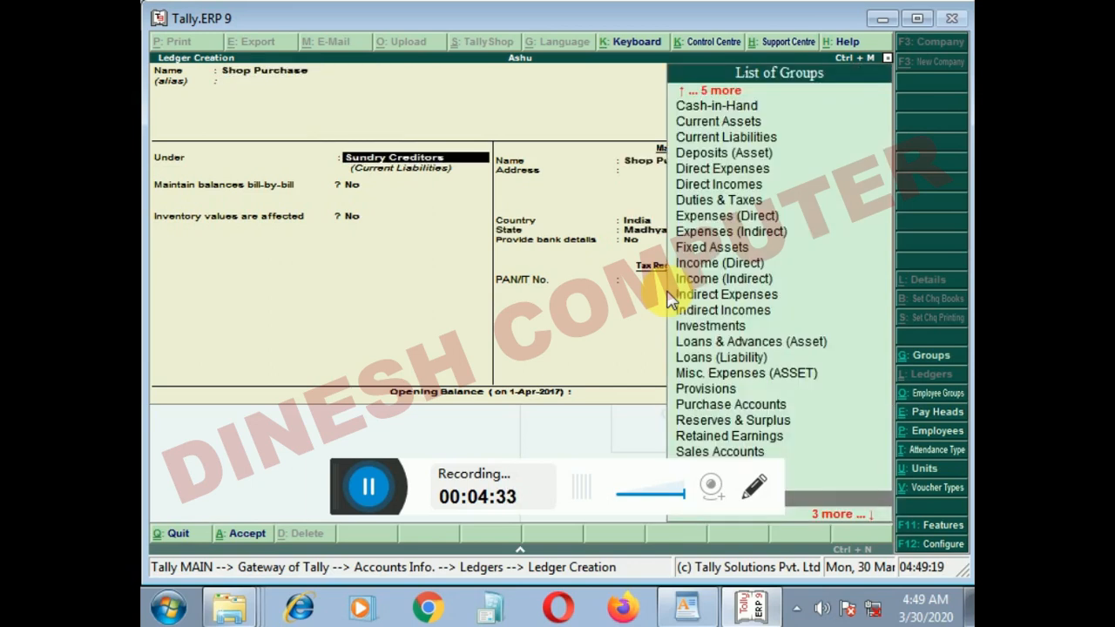
pyautogui.write('Fi')
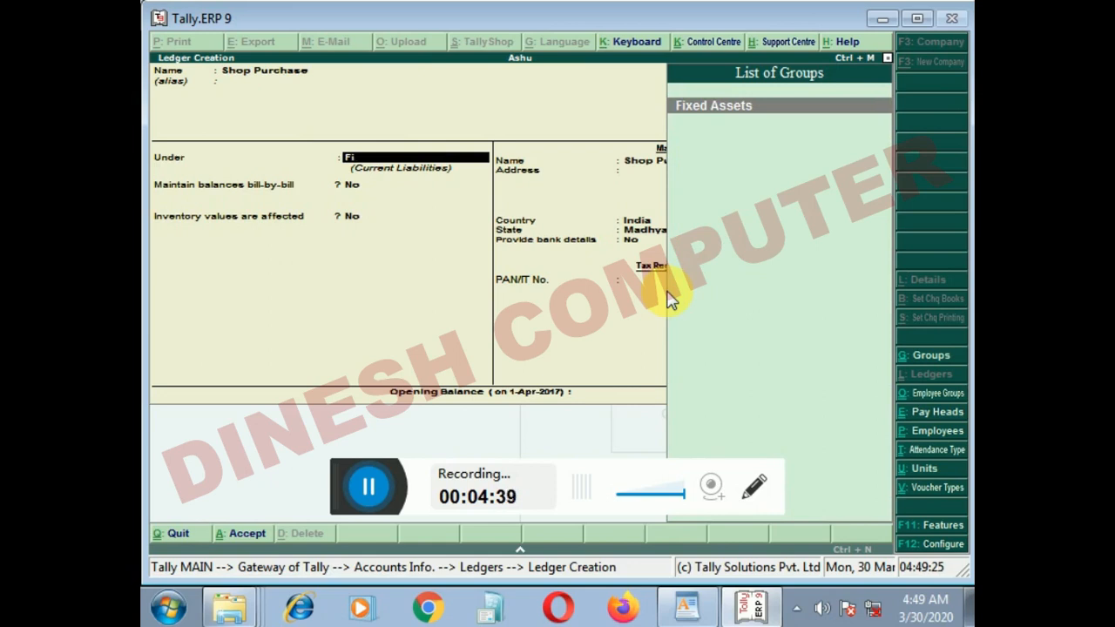
pyautogui.press('Return')
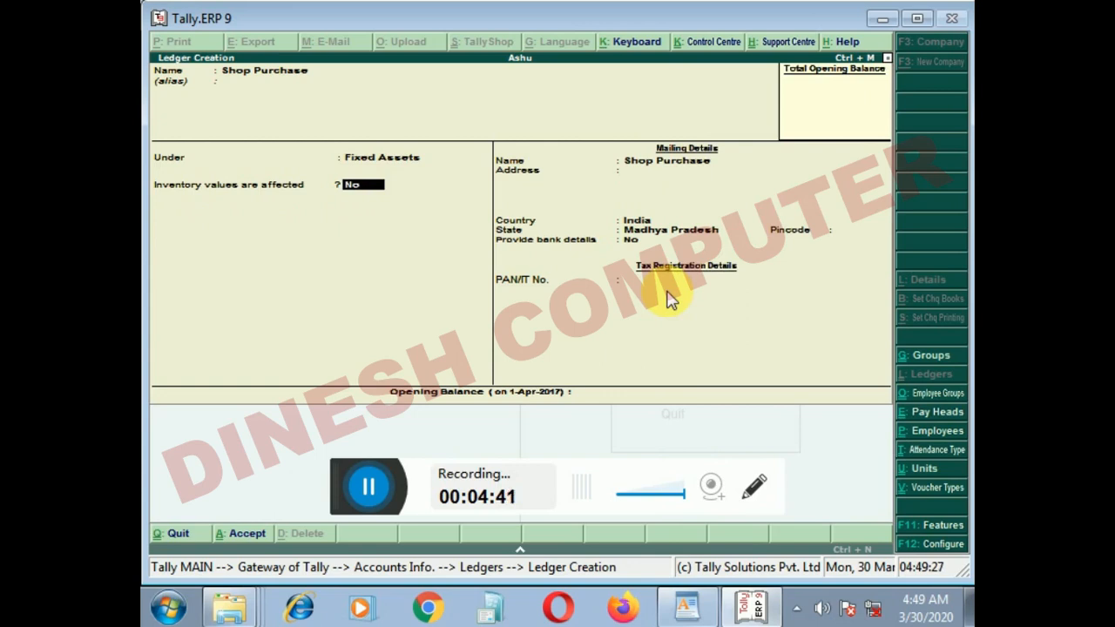
# Step: Accept the default details with no opening balance and save the Shop Purchase ledger
pyautogui.press('Return')
pyautogui.press('Return')
pyautogui.press('Return')
pyautogui.press('Return')
pyautogui.press('Return')
pyautogui.press('Return')
pyautogui.press('Return')
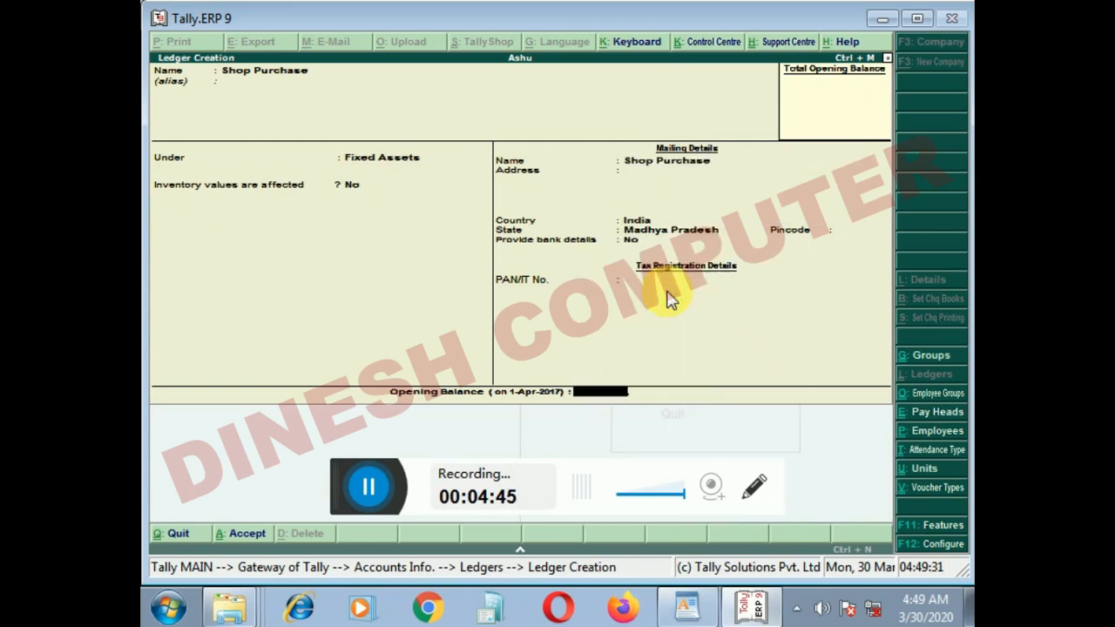
pyautogui.press('Return')
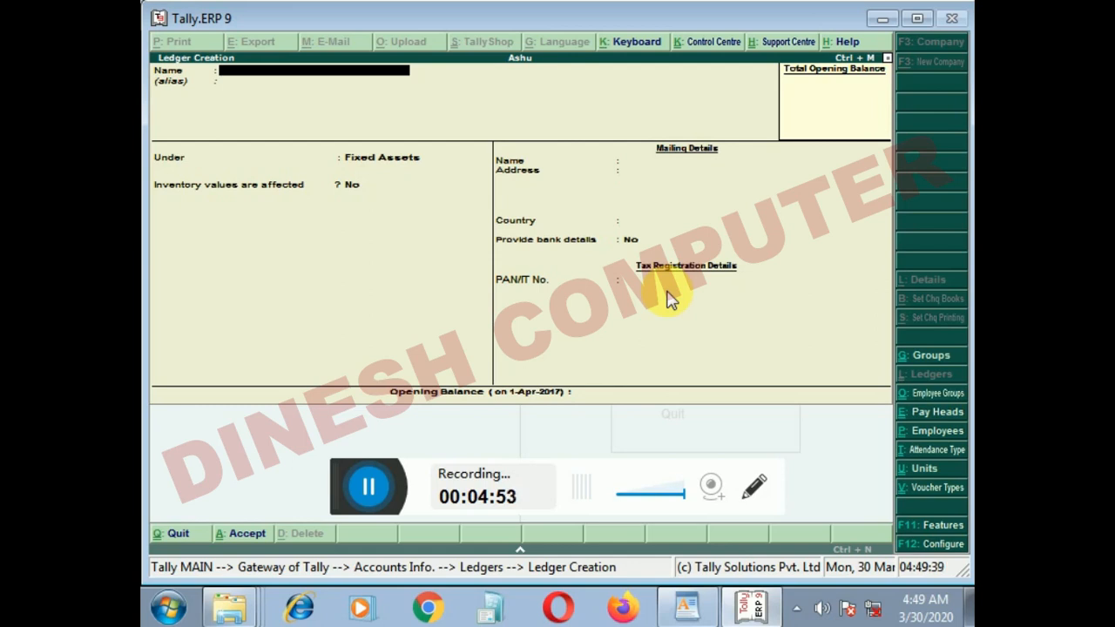
# Step: Name the next ledger Rent Payable and assign it to the Indirect Expenses group
pyautogui.write('Rebt\\')
pyautogui.press('BackSpace')
pyautogui.press('BackSpace')
pyautogui.write('ent Payable')
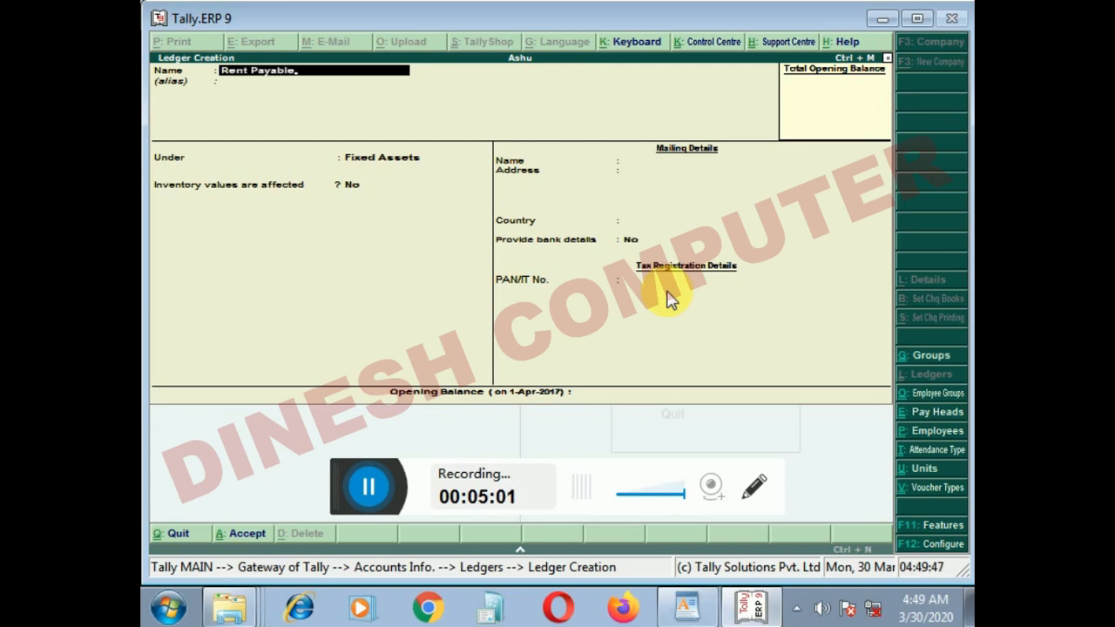
pyautogui.press('Return')
pyautogui.write('Ind')
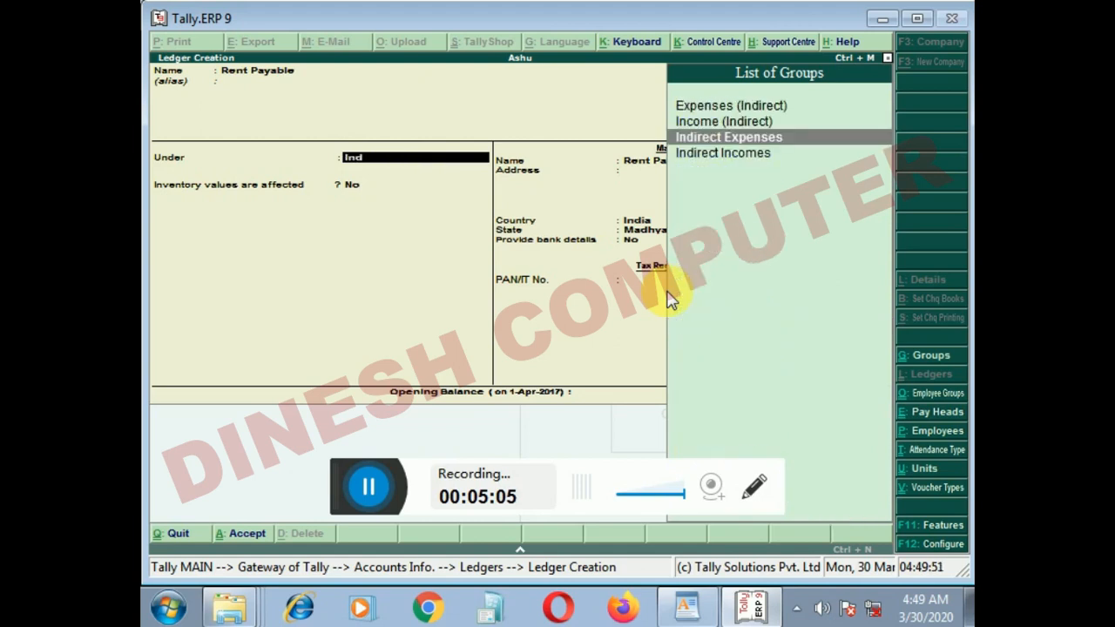
pyautogui.press('Return')
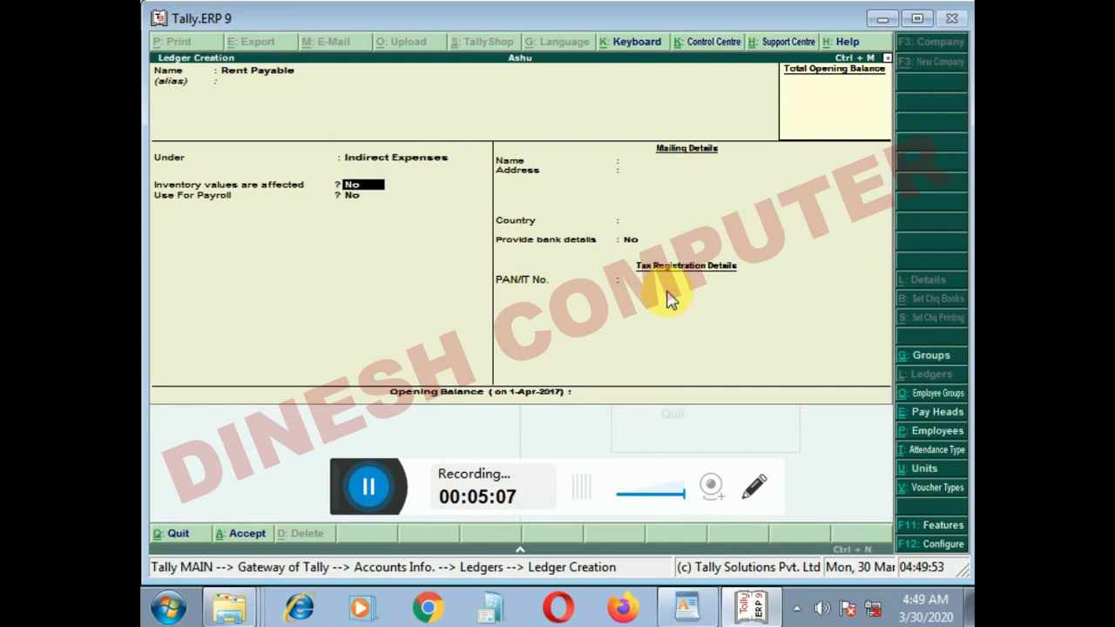
# Step: Keep the default inventory and payroll settings and save the Rent Payable ledger
pyautogui.press('Return')
pyautogui.press('Return')
pyautogui.press('Return')
pyautogui.press('Return')
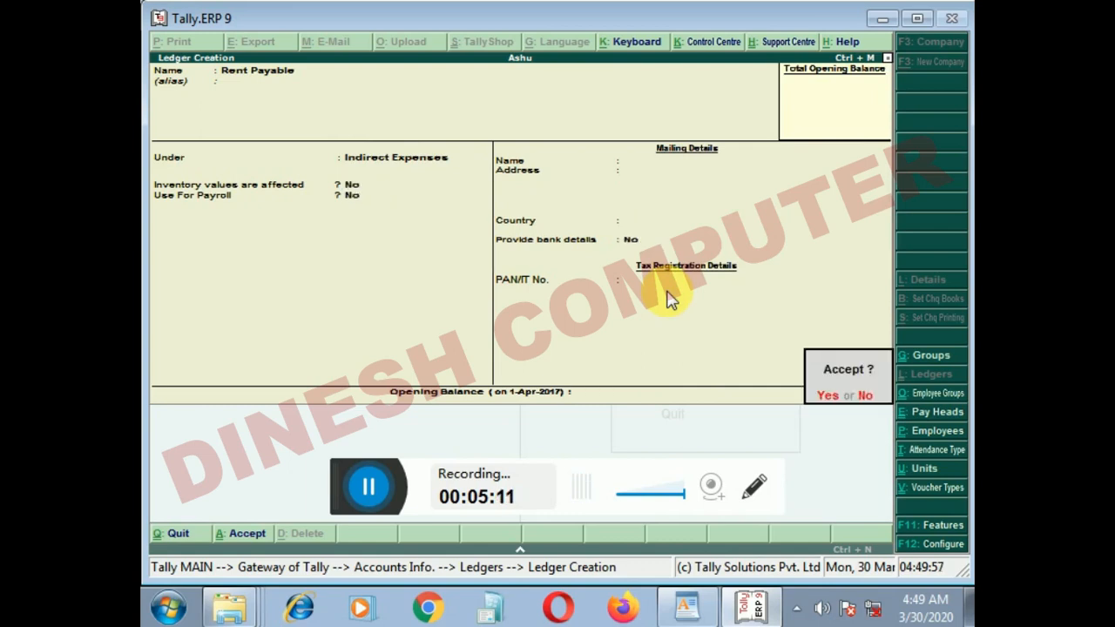
pyautogui.press('Return')
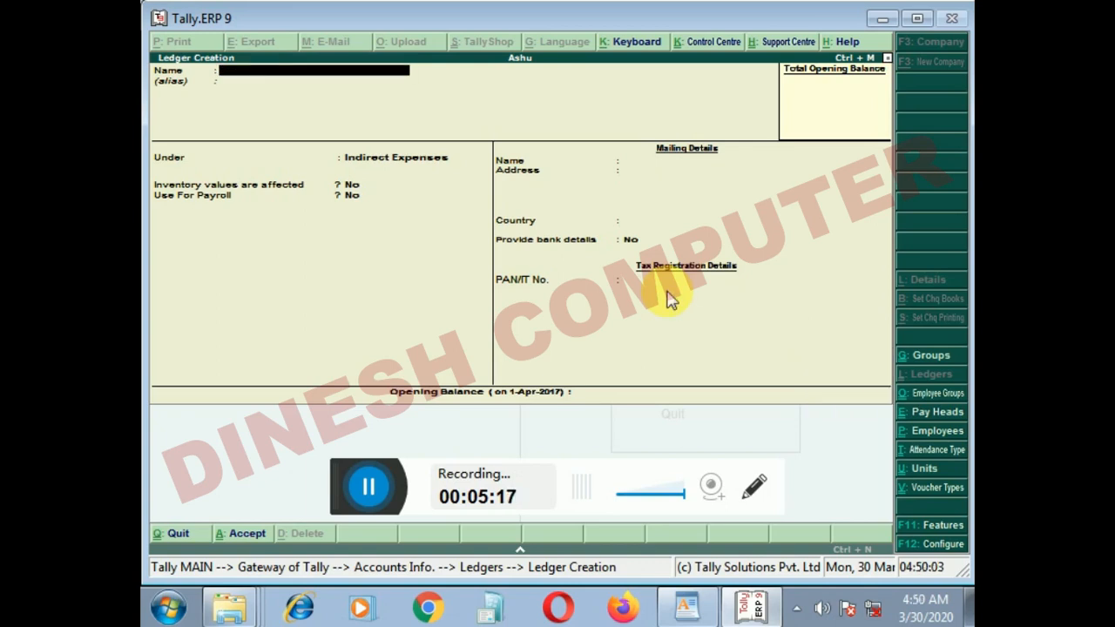
# Step: Name the next ledger Interest Recived and assign it to the Indirect Incomes group
pyautogui.write('Interest Recived')
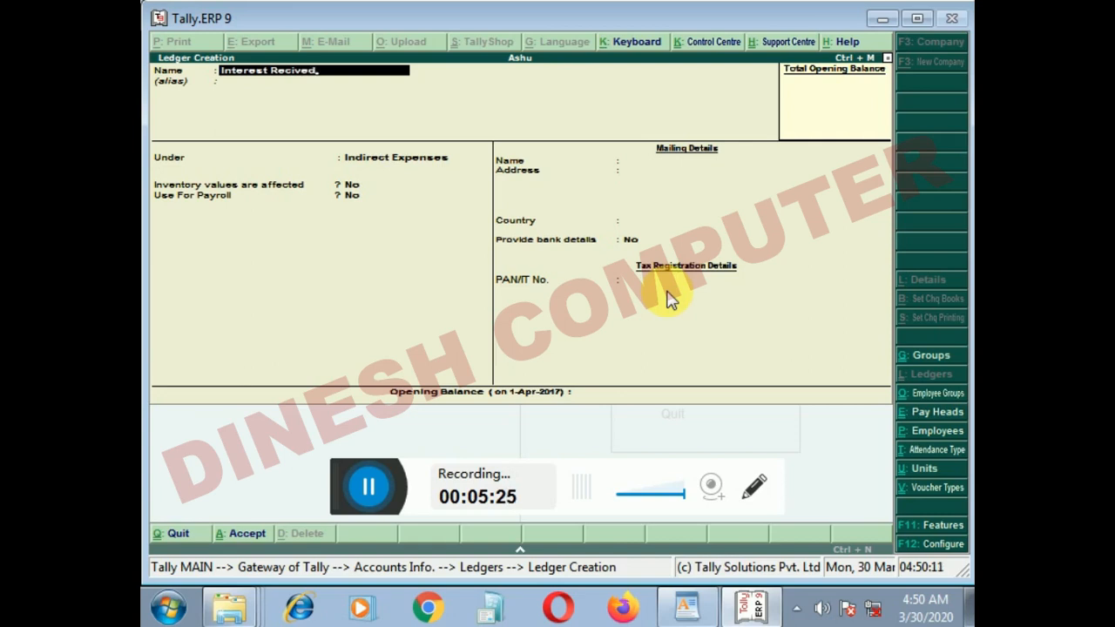
pyautogui.press('Return')
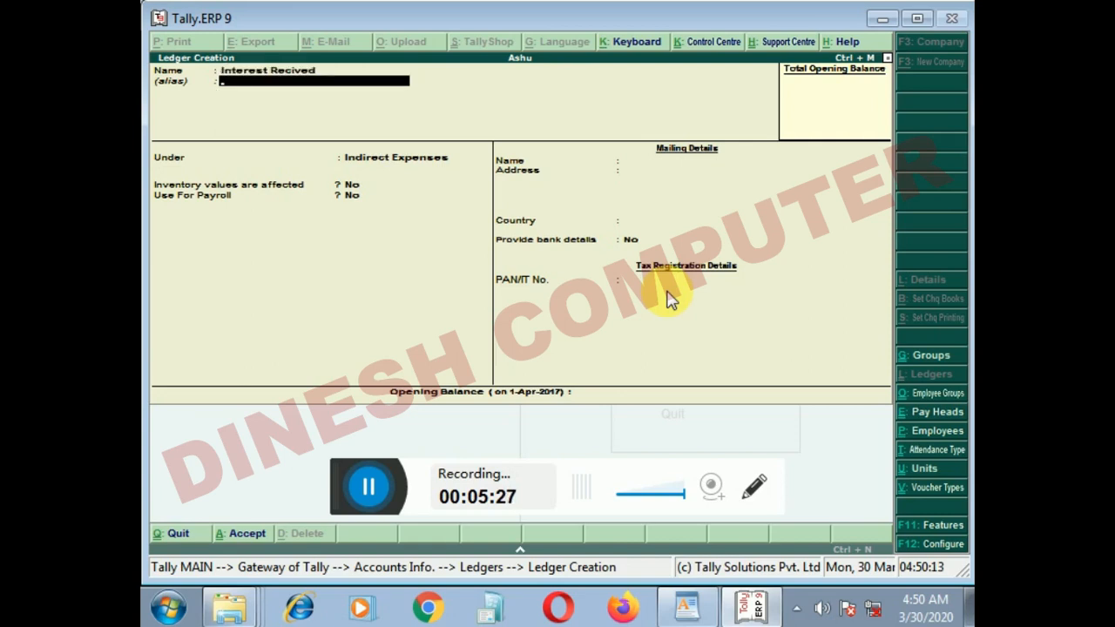
pyautogui.press('Return')
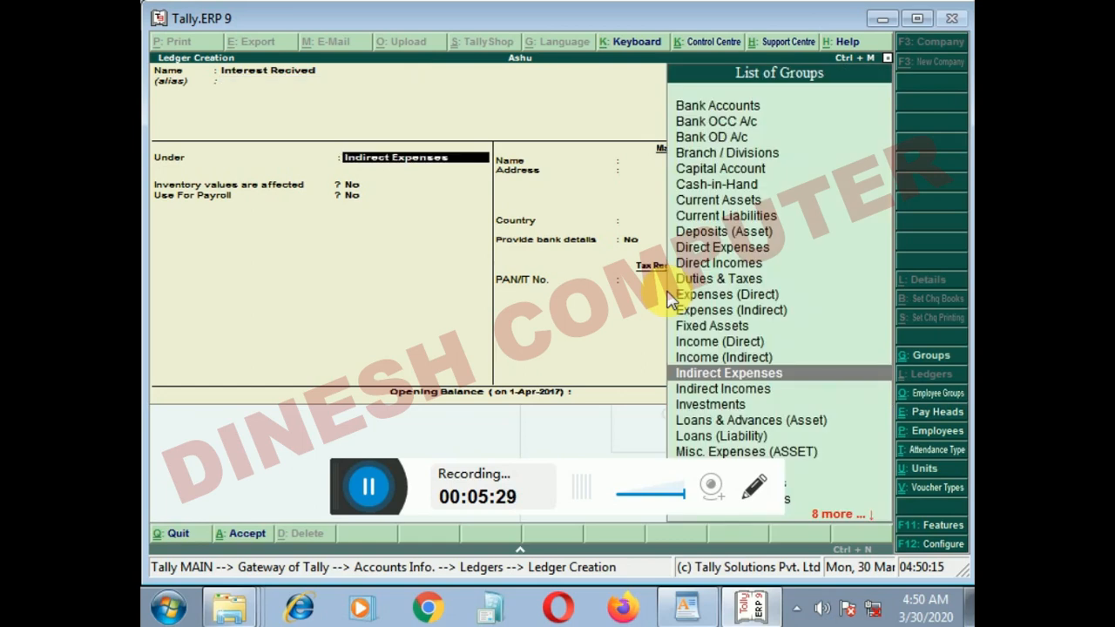
pyautogui.write('Ind')
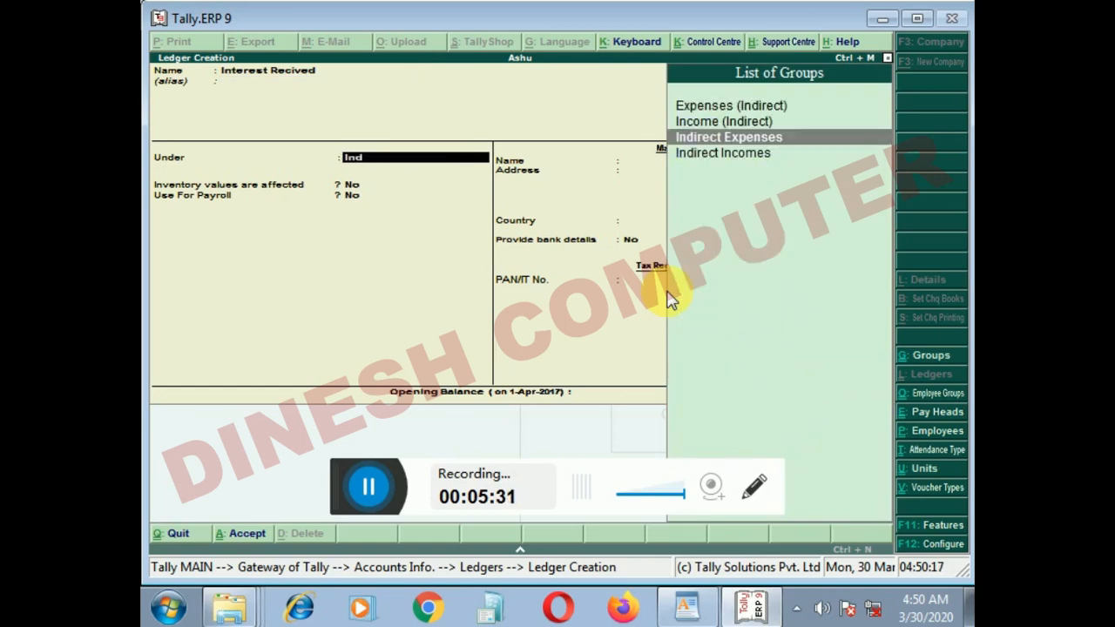
pyautogui.press('Down')
pyautogui.press('Return')
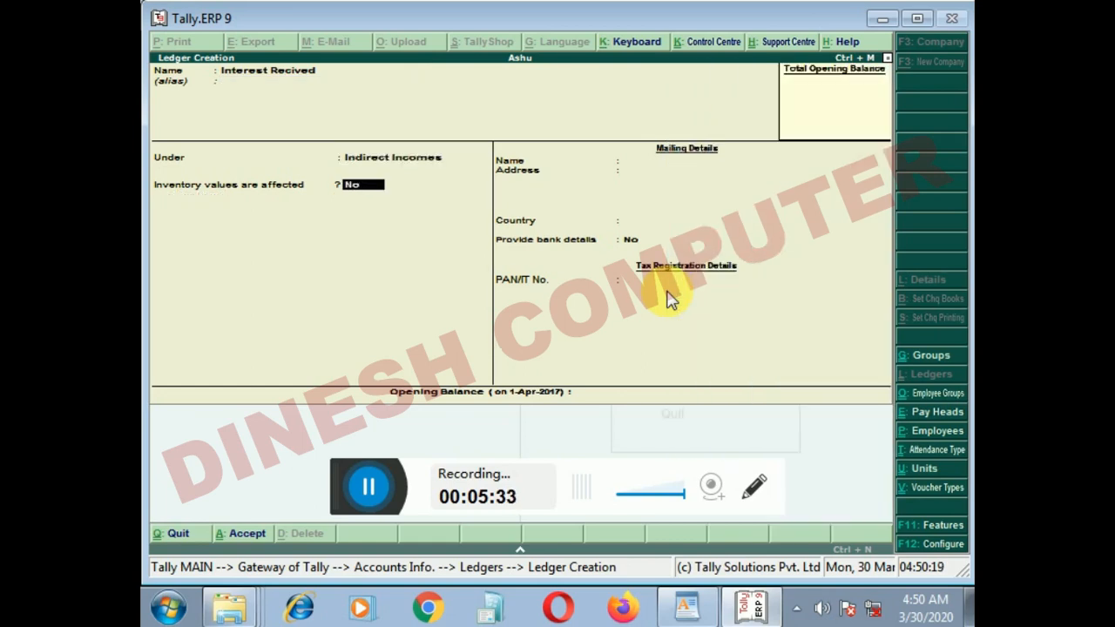
# Step: Save the Interest Recived ledger with its default settings and return to the Gateway of Tally
pyautogui.press('Return')
pyautogui.press('Return')
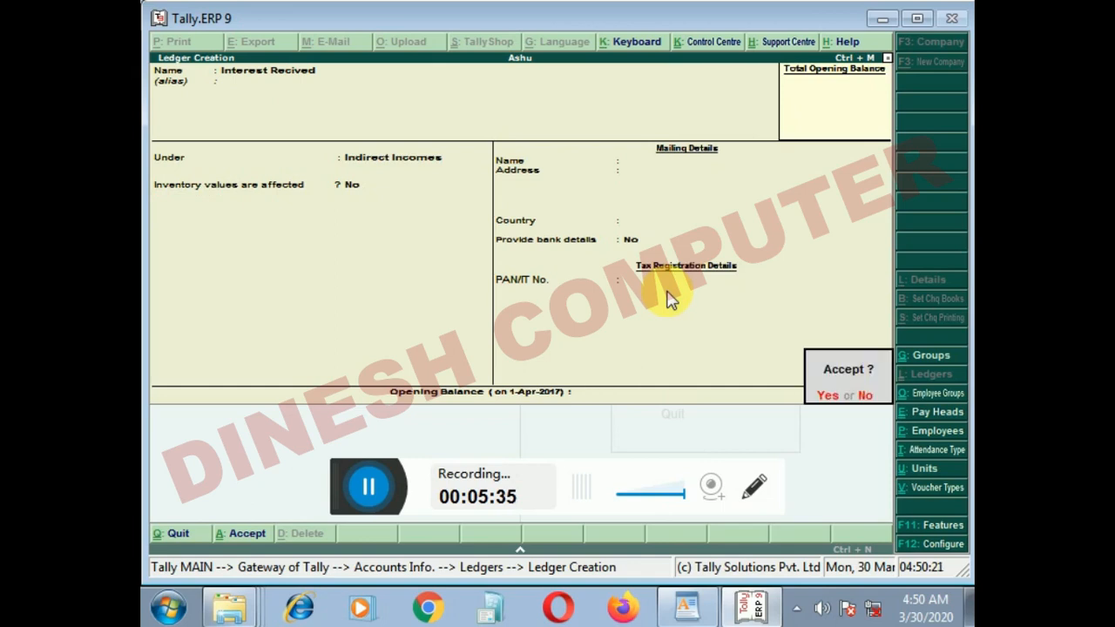
pyautogui.press('Escape')
pyautogui.press('Escape')
pyautogui.press('y')
pyautogui.press('Escape')
pyautogui.press('Escape')
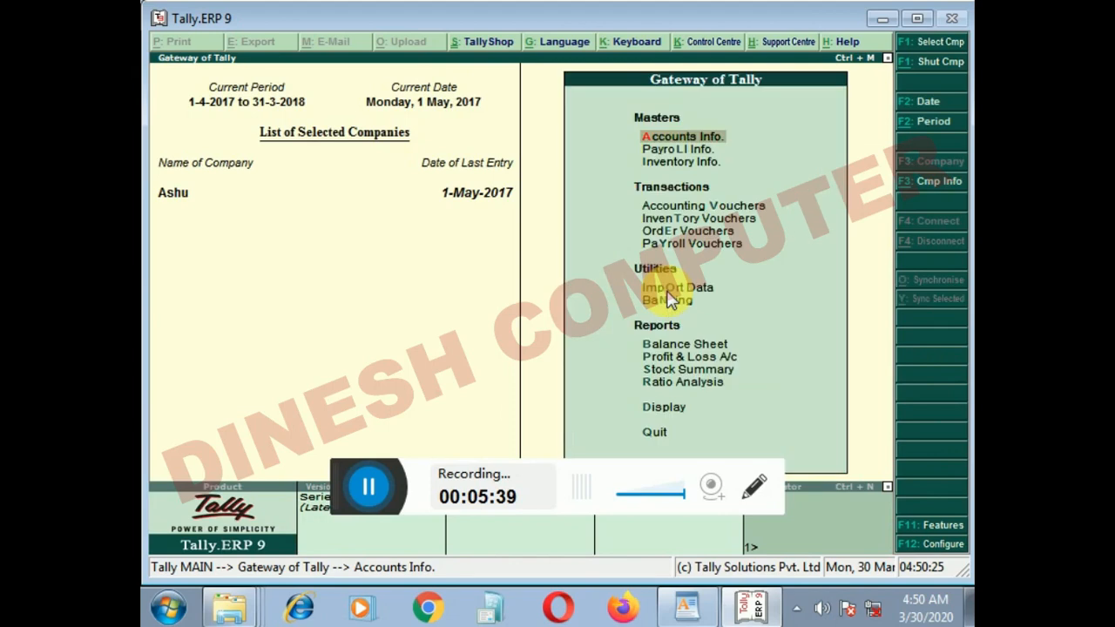
# Step: Open the list of ledgers available for single-ledger alteration and look through its entries
pyautogui.press('Return')
pyautogui.press('Down')
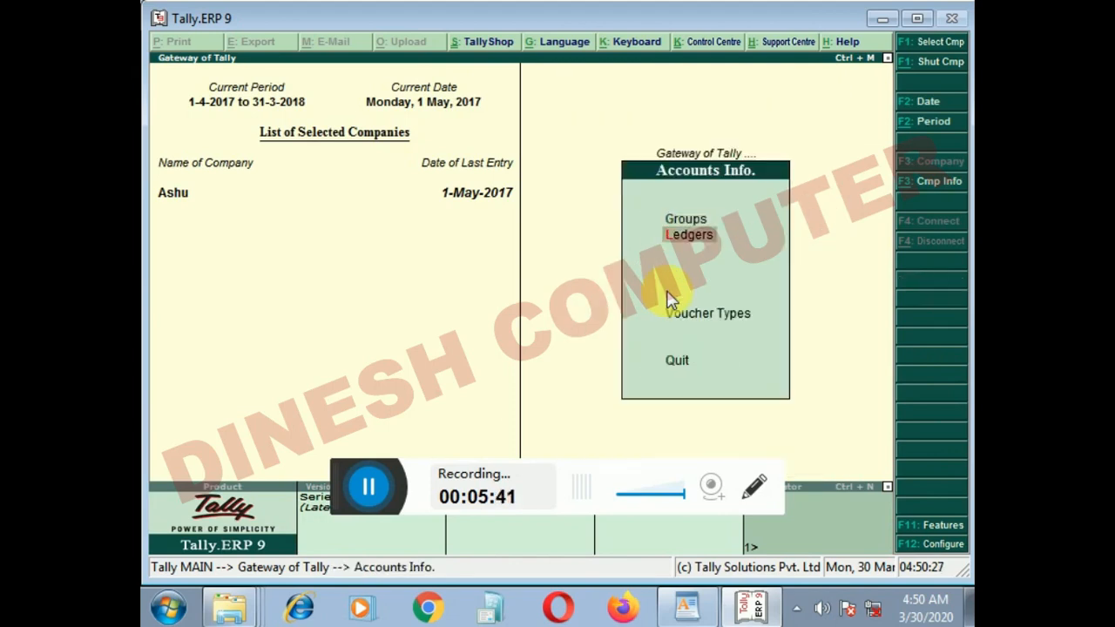
pyautogui.press('Return')
pyautogui.press('Down')
pyautogui.press('Down')
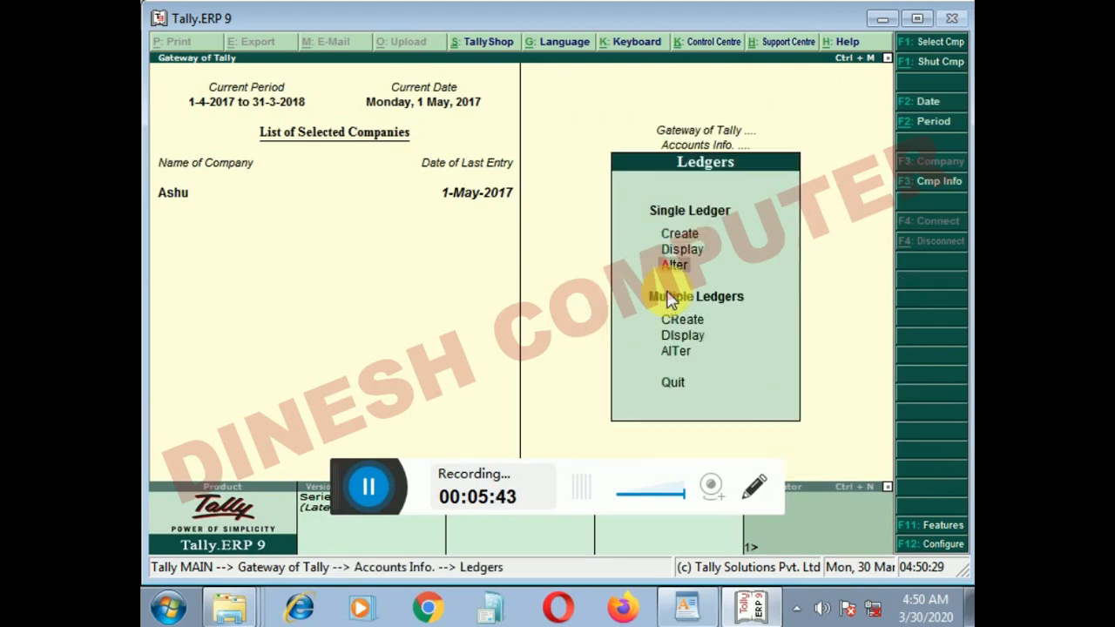
pyautogui.press('Return')
pyautogui.press('Down')
pyautogui.press('Down')
pyautogui.press('Down')
pyautogui.press('Down')
pyautogui.press('Down')
pyautogui.press('Down')
pyautogui.press('Down')
pyautogui.press('Down')
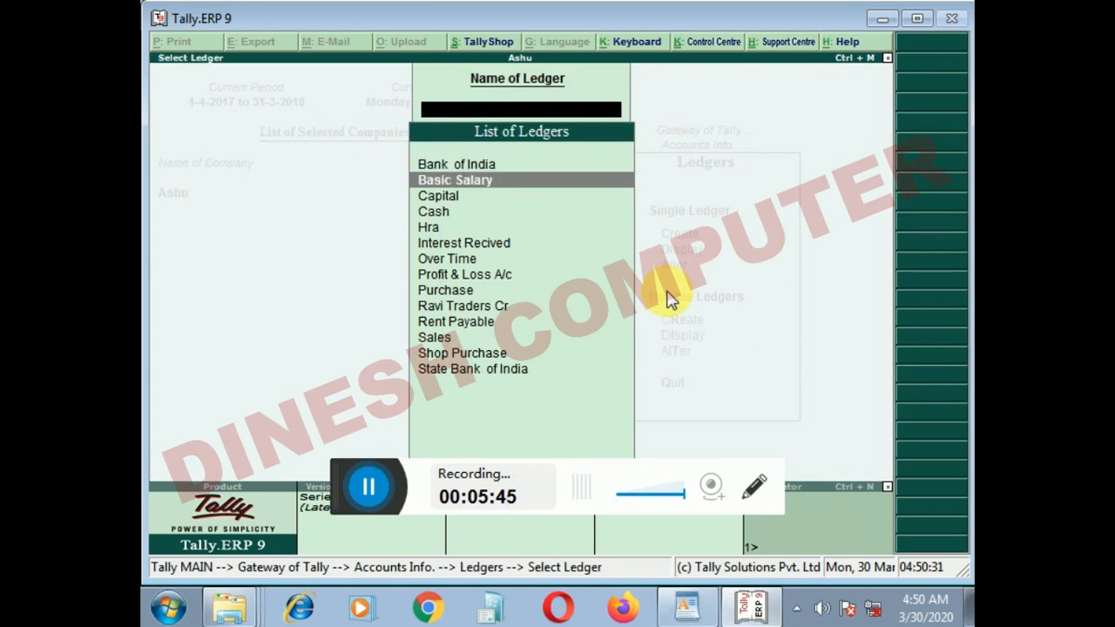
pyautogui.press('Down')
pyautogui.press('Down')
pyautogui.press('Down')
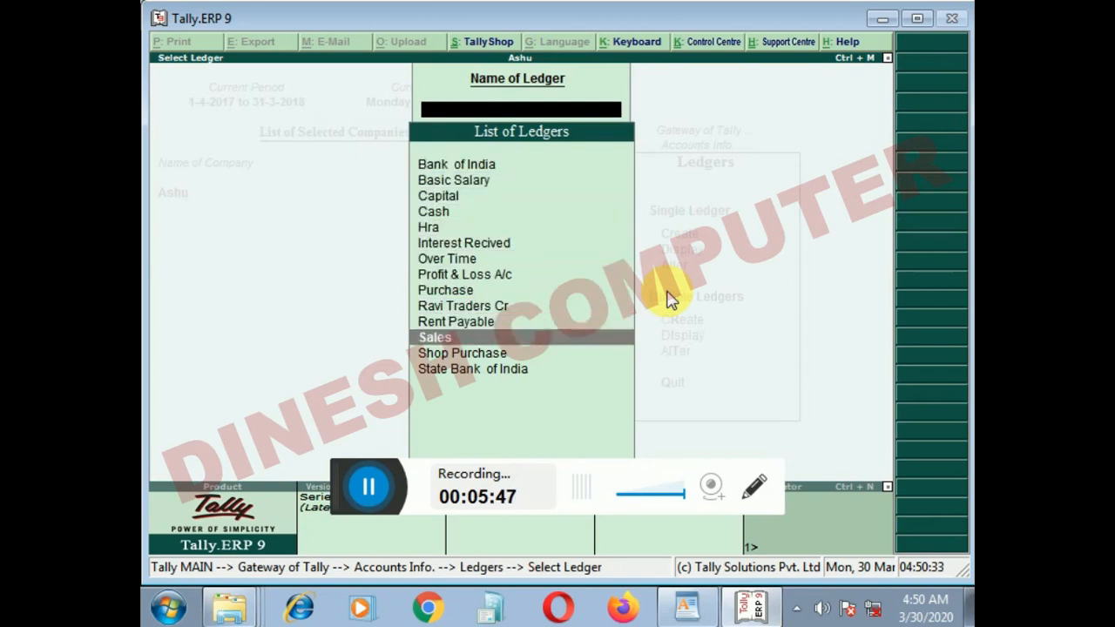